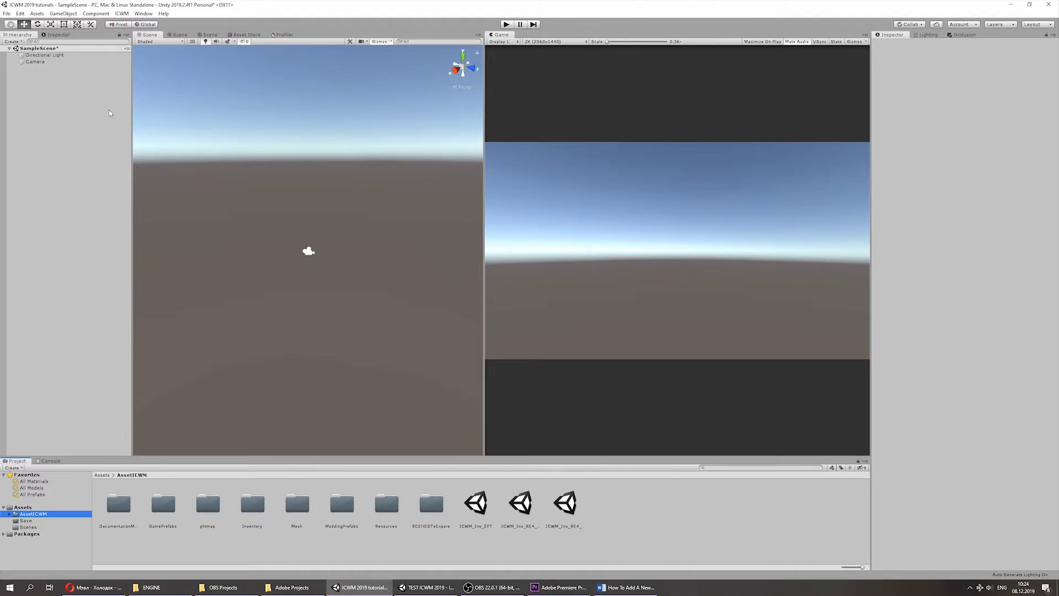
Open the AssetICWM/Inventory folder and select the Inventory_EFT prefab.
click(72, 107)
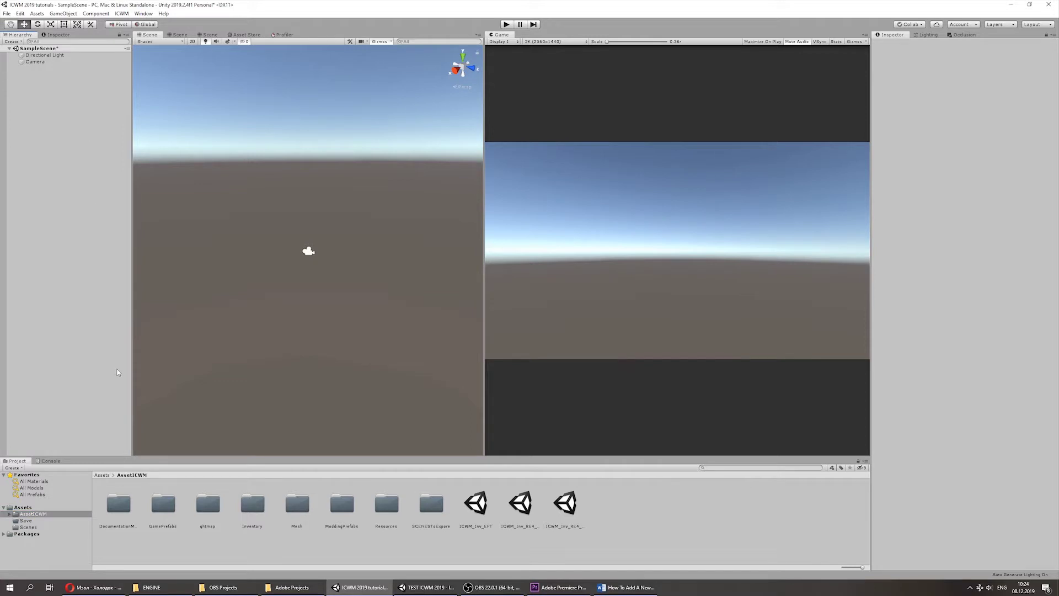
click(10, 515)
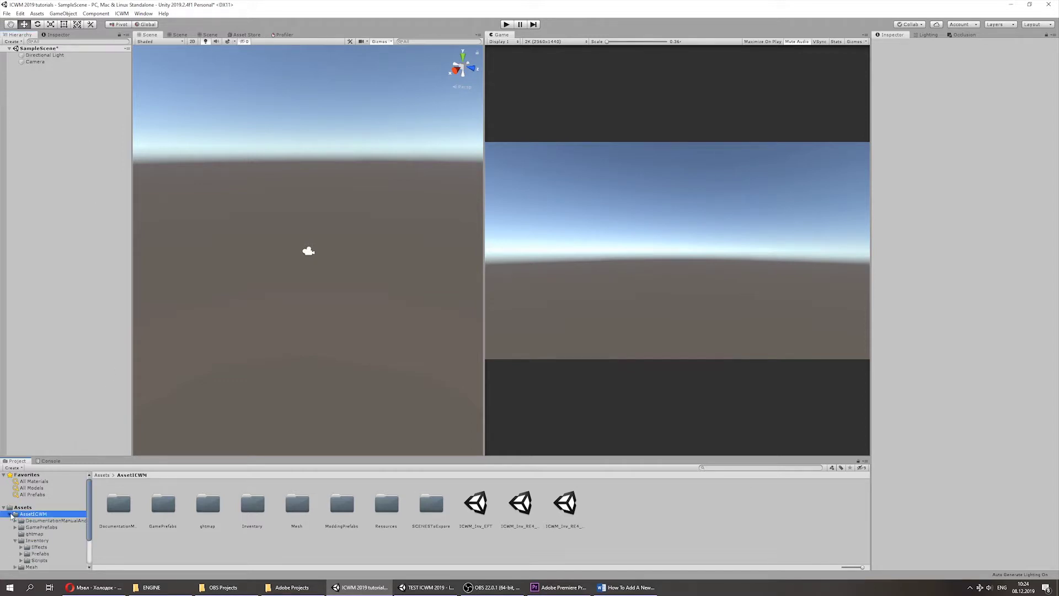
click(37, 540)
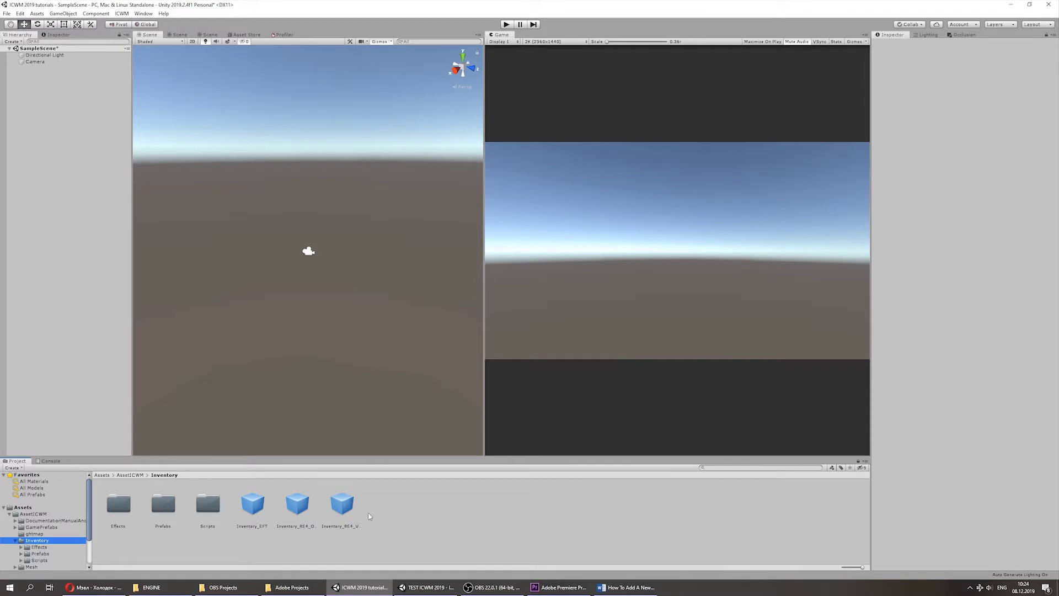
click(257, 505)
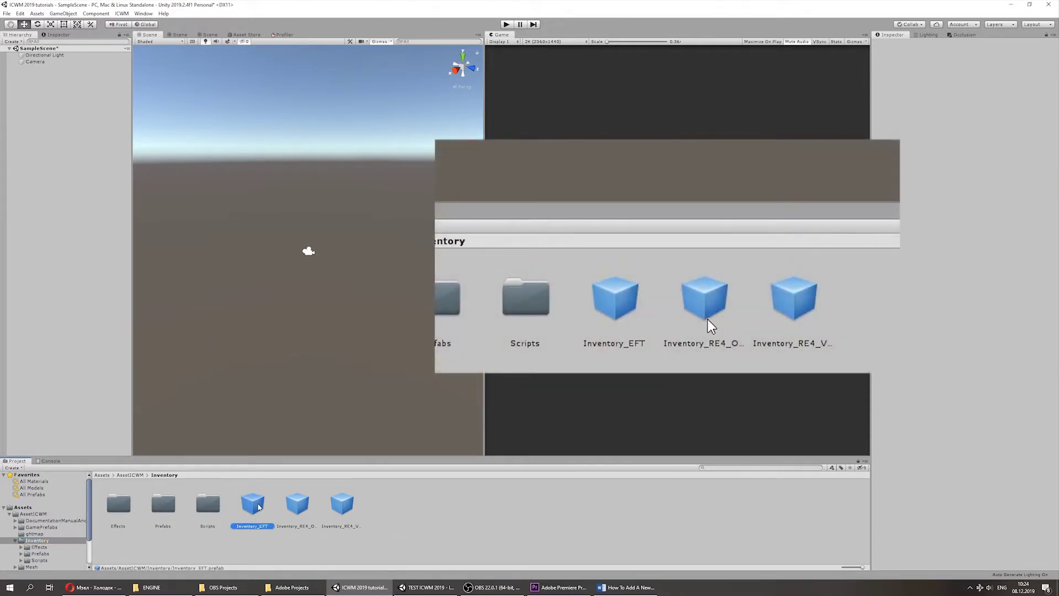
Preview the inventory prefabs, then drag Inventory_EFT into the Hierarchy.
key(Right)
key(Right)
click(254, 514)
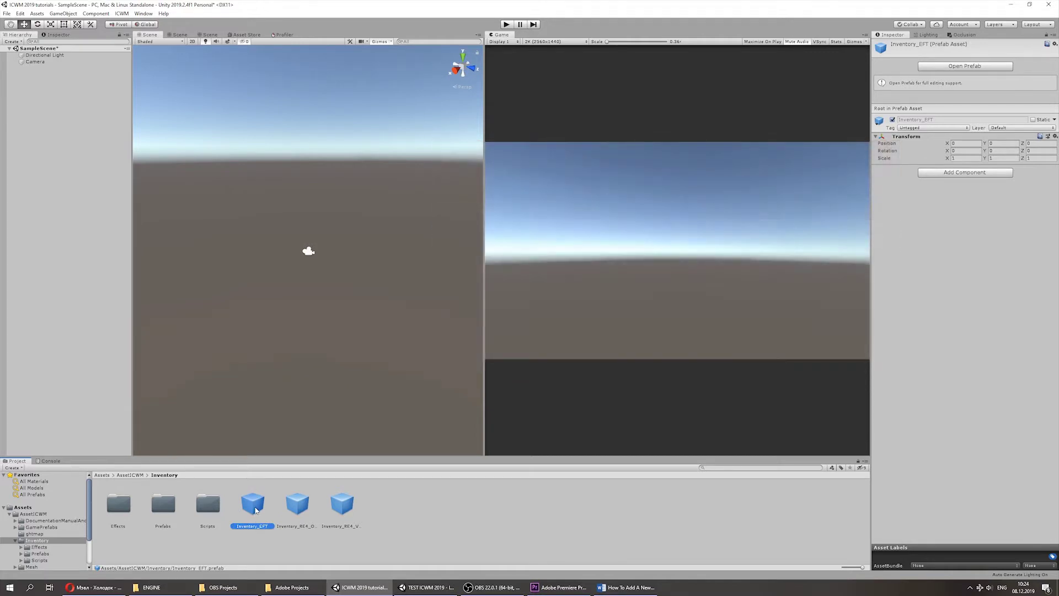
drag(255, 510, 52, 217)
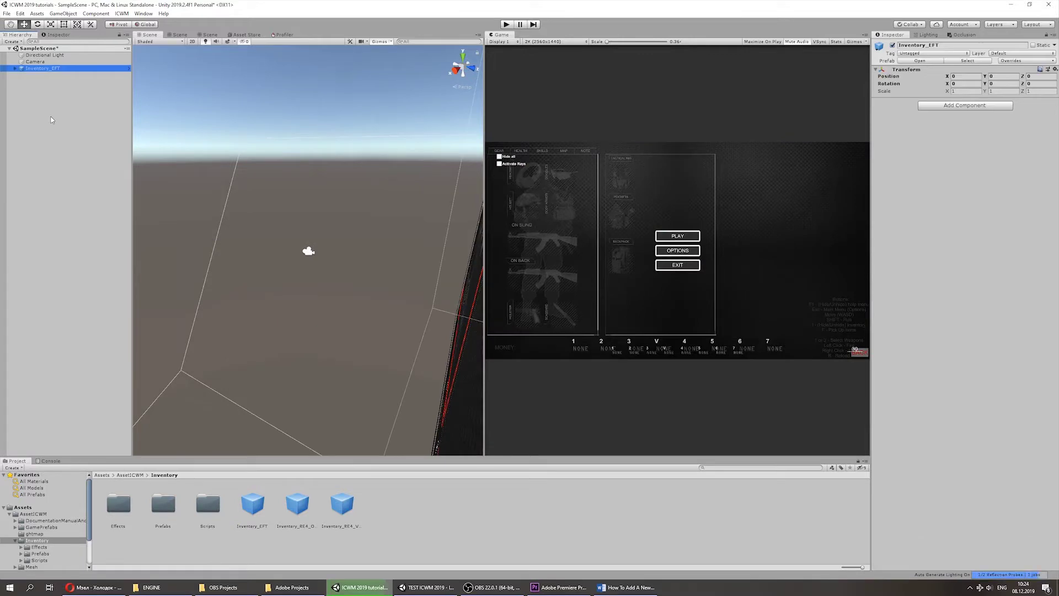
Frame Inventory_EFT in the Scene view, turn to face its canvas, and list its children.
double_click(41, 67)
mouse_move(353, 309)
alt+mouse_down()
mouse_move(400, 438)
mouse_move(360, 247)
alt+mouse_up()
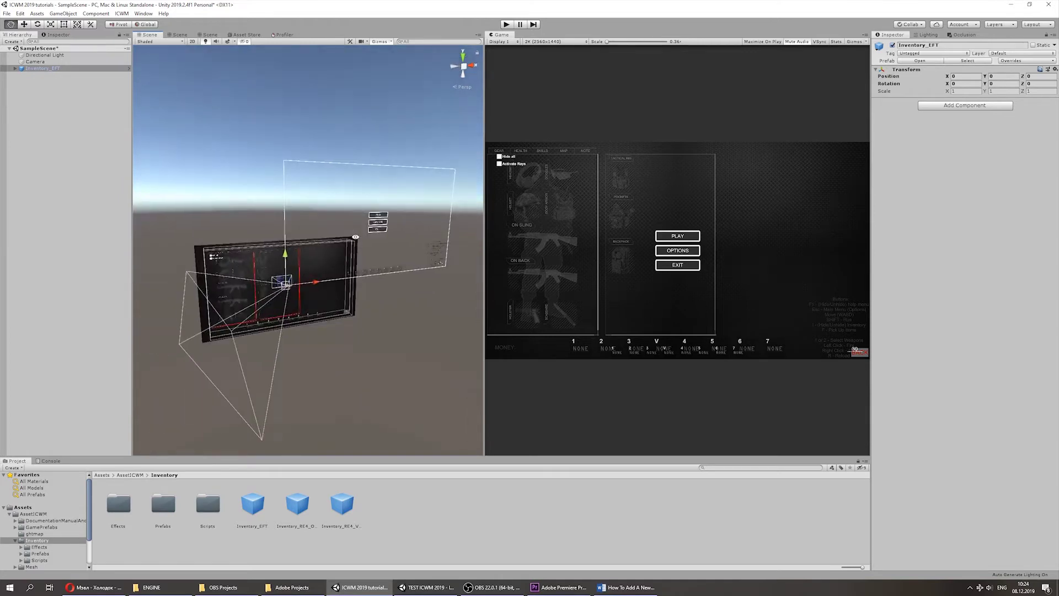
alt+drag(320, 238, 272, 332)
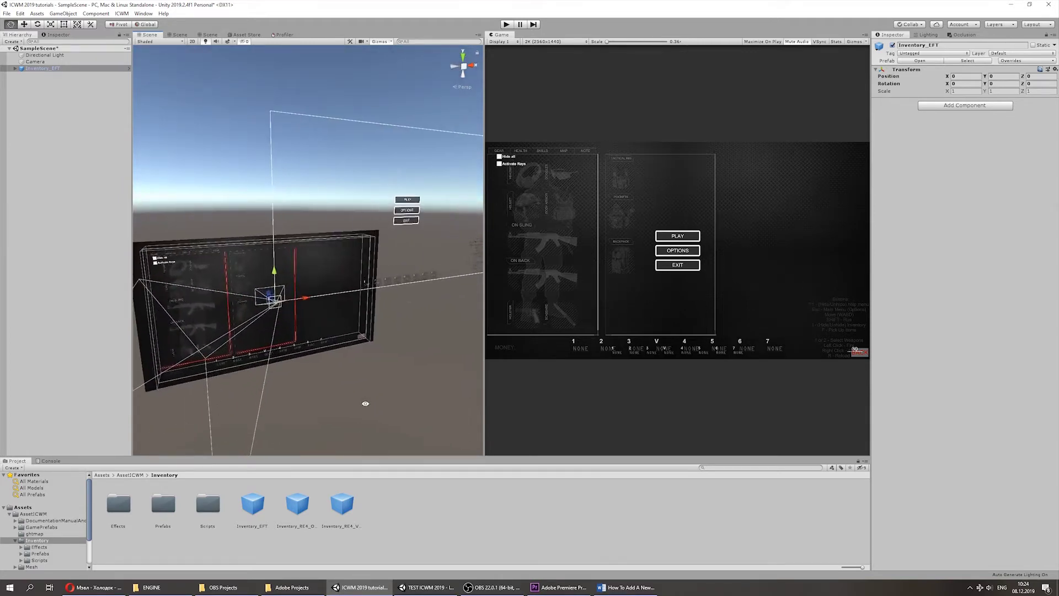
click(16, 69)
click(41, 144)
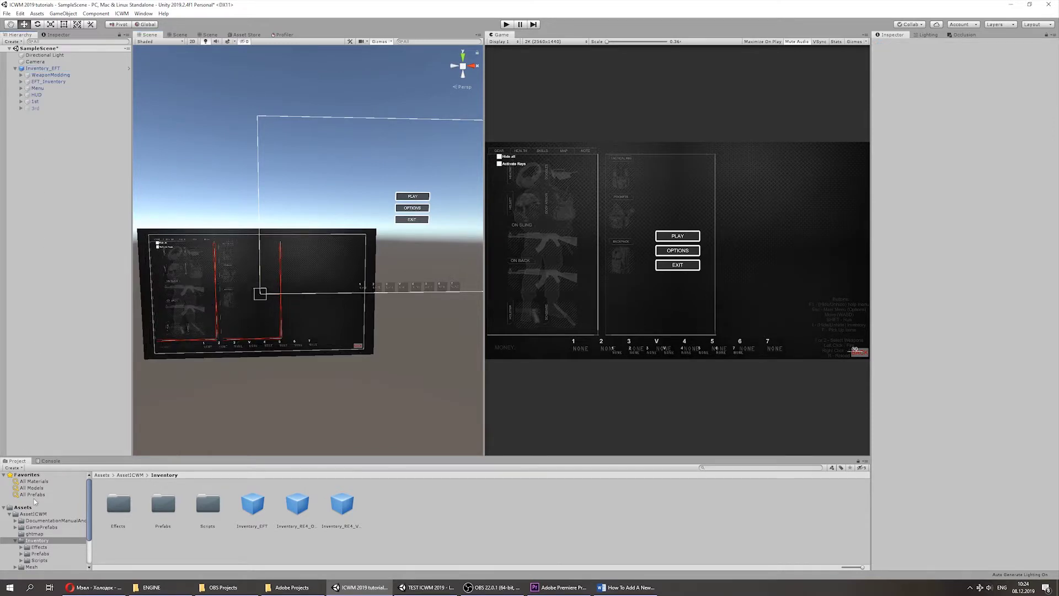
click(15, 540)
Browse to GamePrefabs/Props and drag the Scene prefab into the Hierarchy.
scroll(27, 548, down, 2)
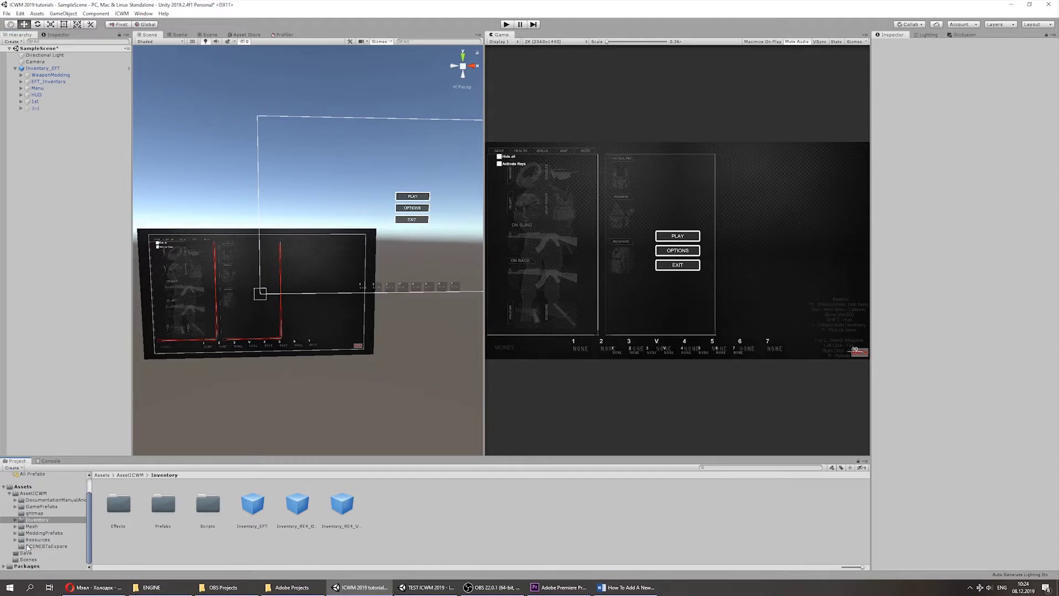
click(36, 506)
click(35, 520)
click(15, 520)
click(36, 533)
click(21, 533)
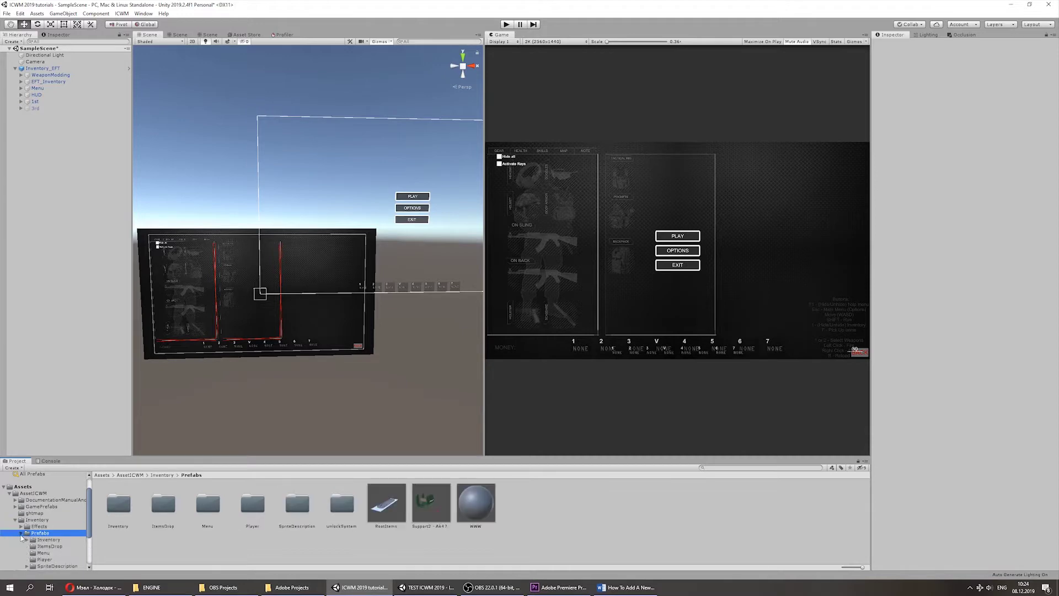
click(15, 520)
click(15, 506)
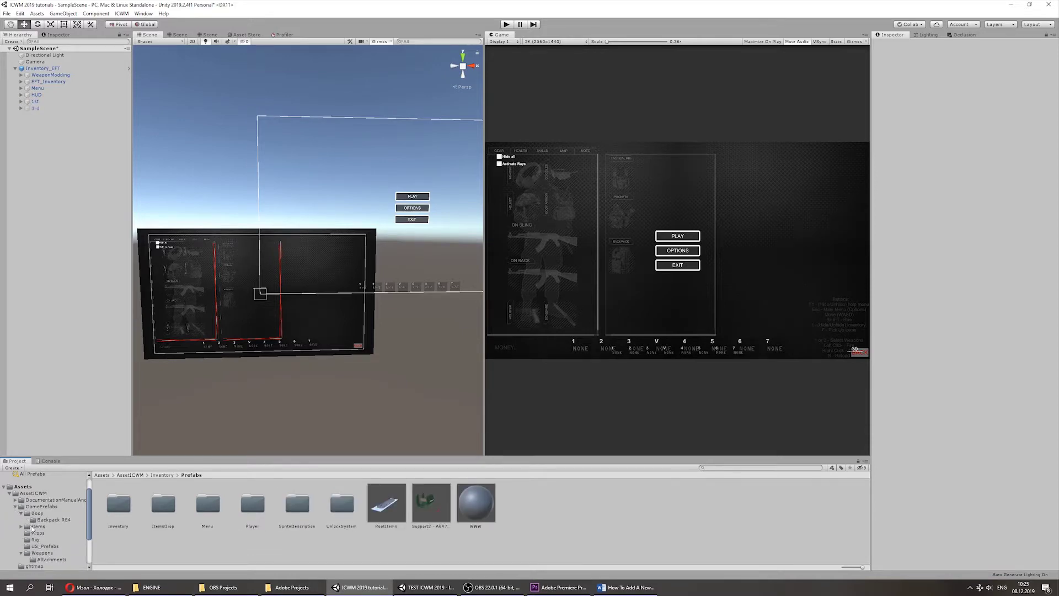
click(37, 533)
drag(162, 511, 52, 155)
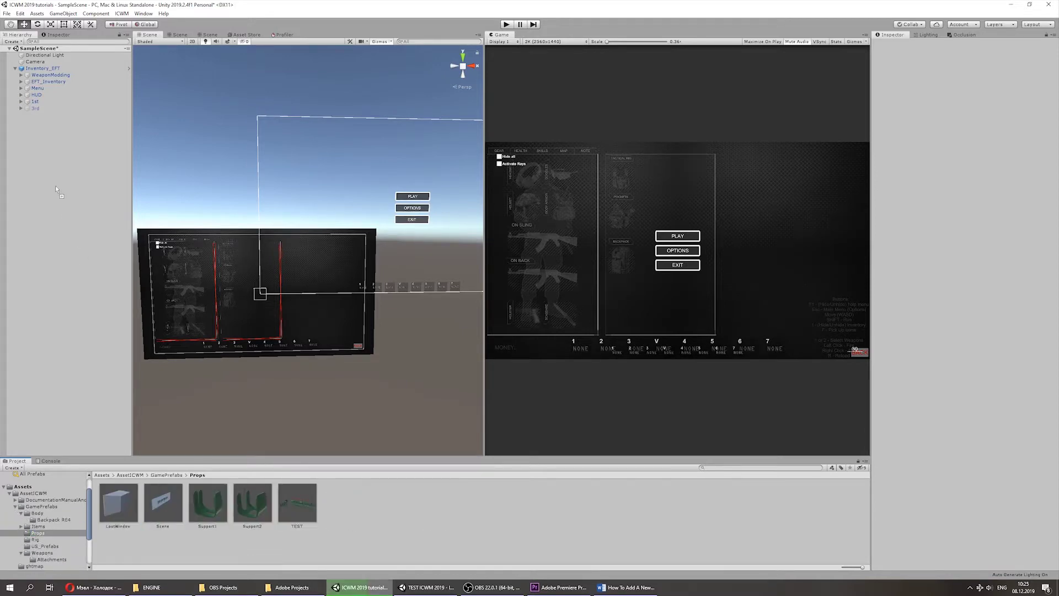
Frame the Scene object and orbit low around the rooms mesh.
click(15, 68)
click(16, 76)
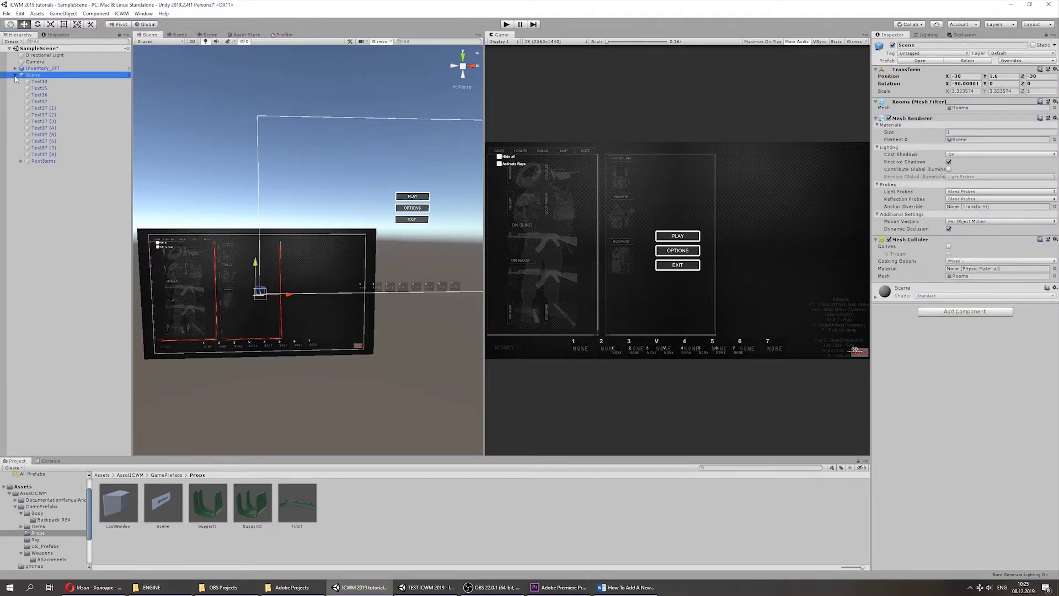
double_click(34, 77)
alt+drag(268, 193, 238, 210)
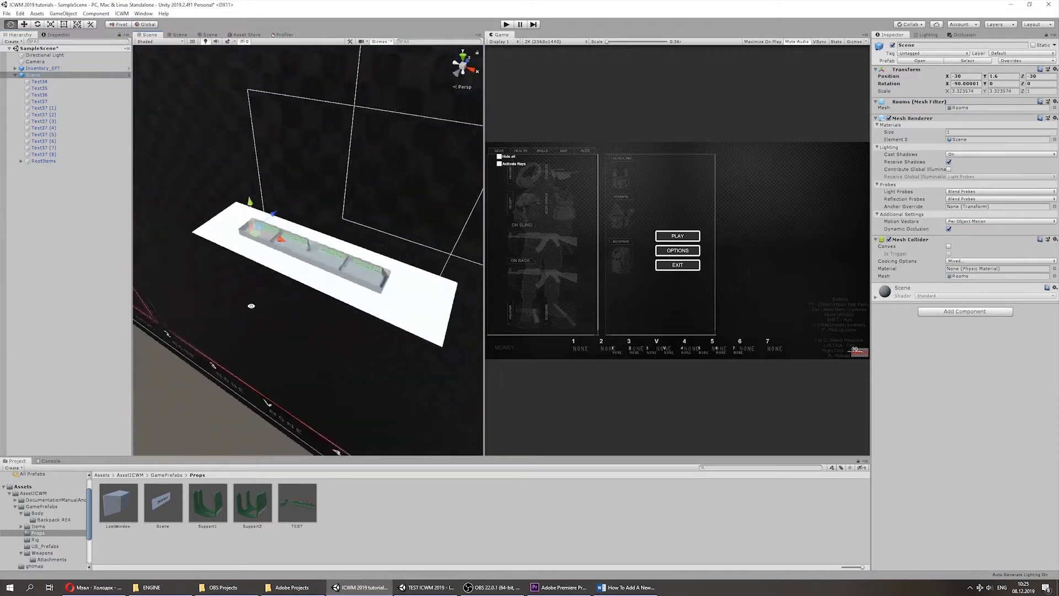
alt+drag(472, 333, 308, 264)
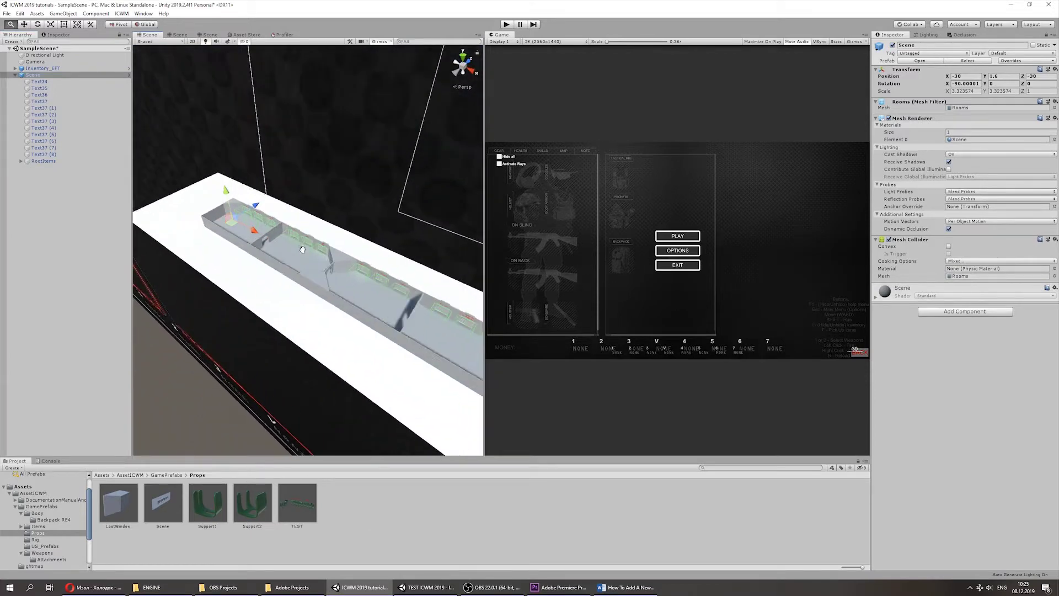
mouse_move(332, 280)
right_down()
mouse_move(201, 211)
mouse_move(360, 333)
right_up()
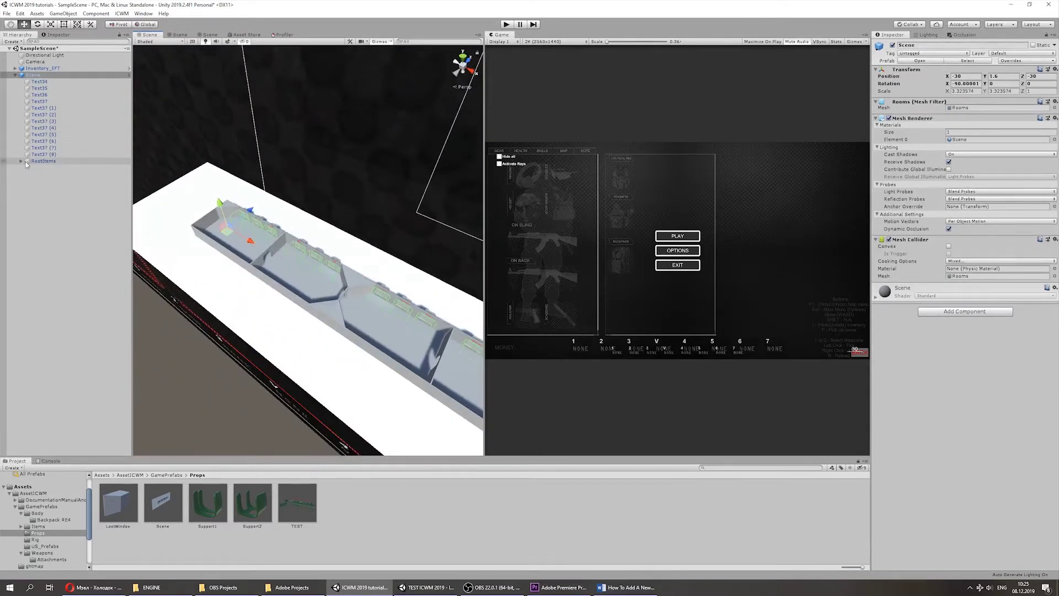
Check the loot windows under RootItems, then expand and select Inventory_EFT.
click(21, 161)
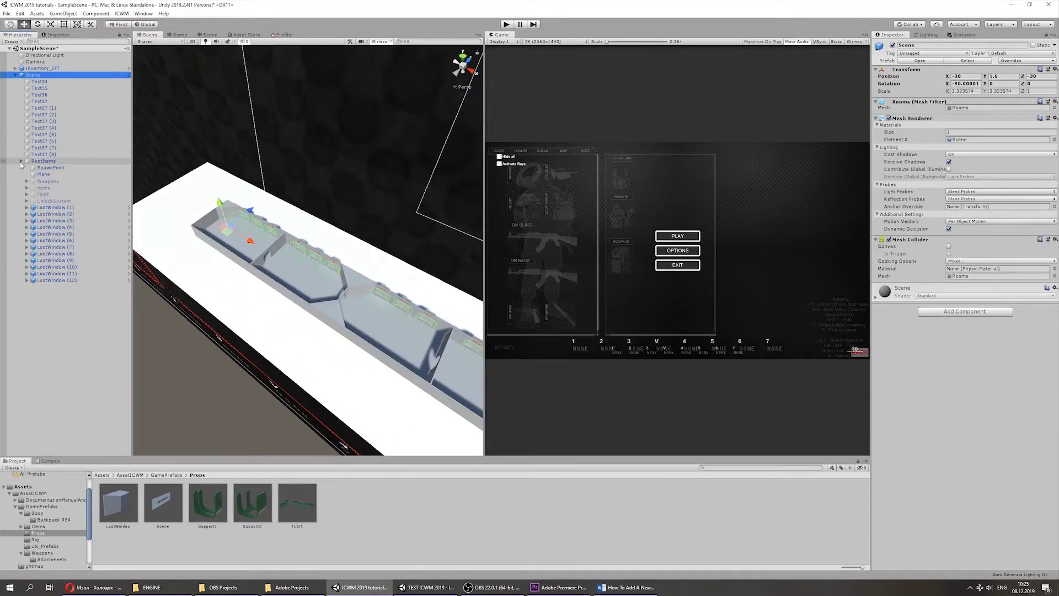
click(20, 161)
scroll(369, 285, up, 5)
scroll(369, 285, down, 2)
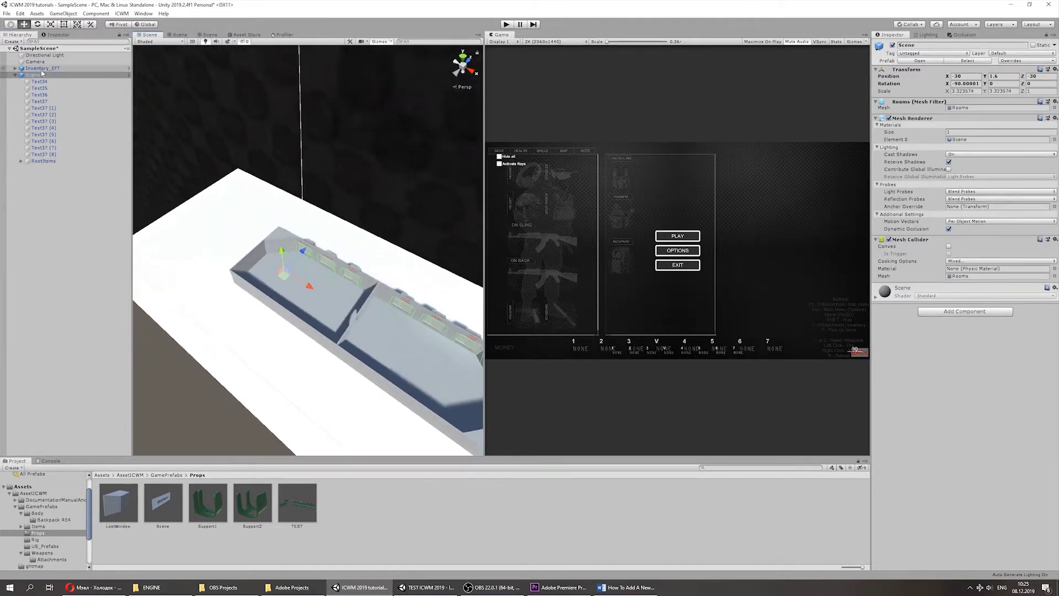
click(15, 74)
click(15, 68)
click(37, 69)
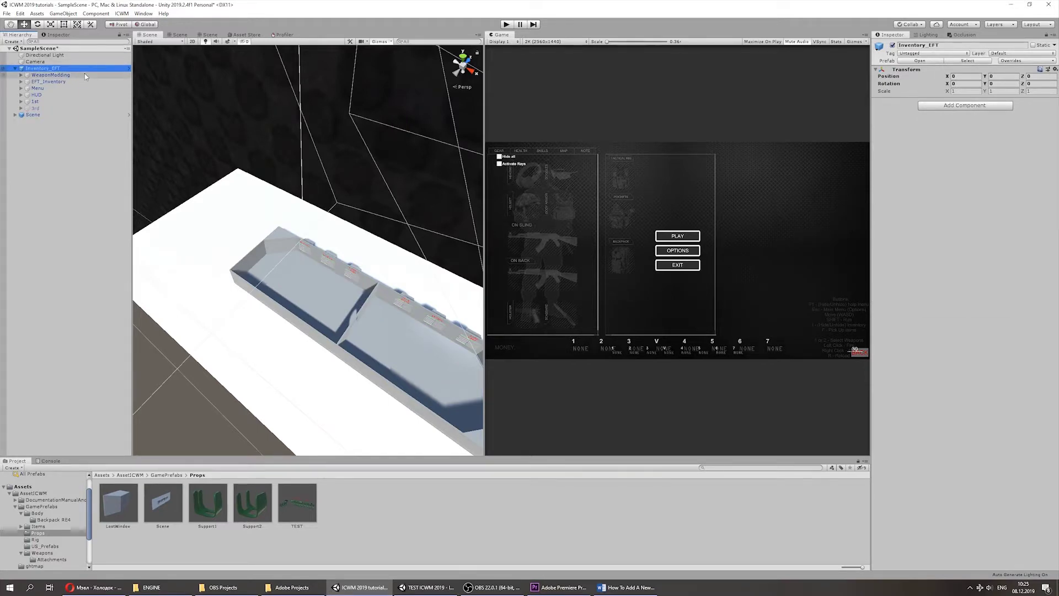
click(19, 15)
click(66, 238)
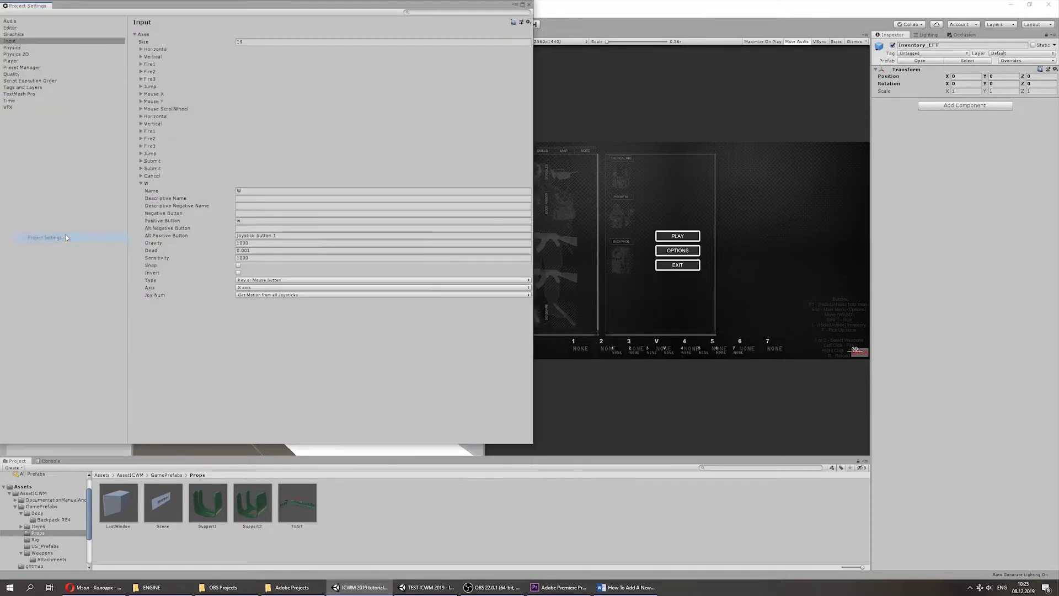
click(25, 54)
click(22, 40)
drag(69, 4, 114, 23)
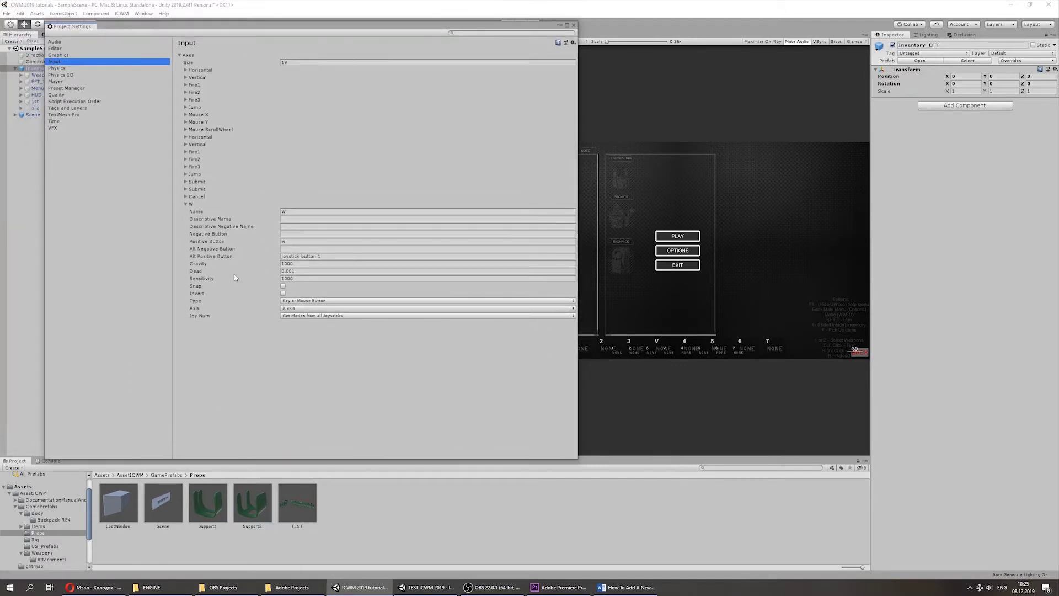
click(296, 213)
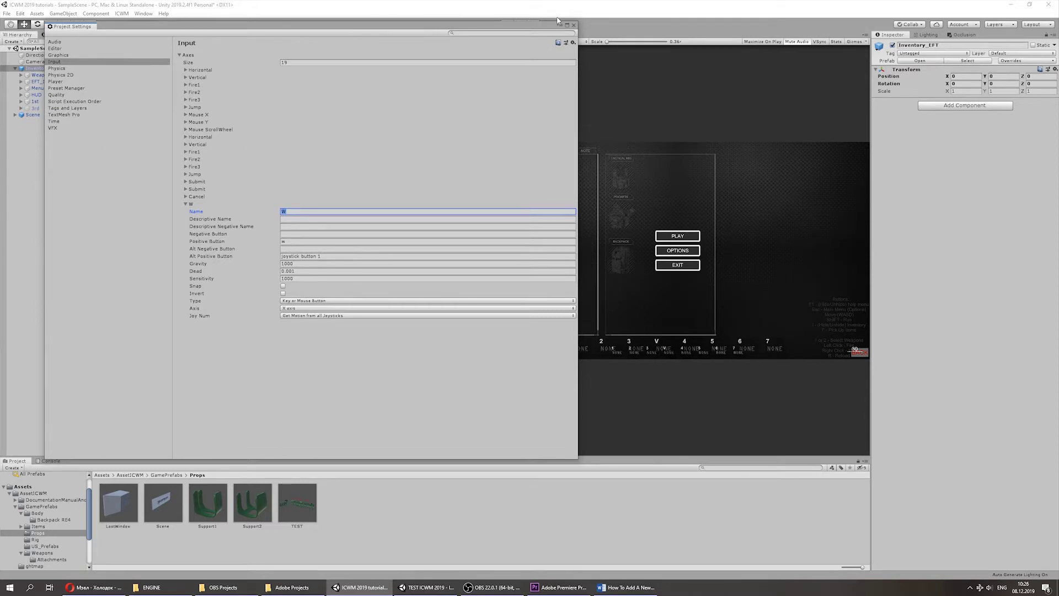
click(574, 25)
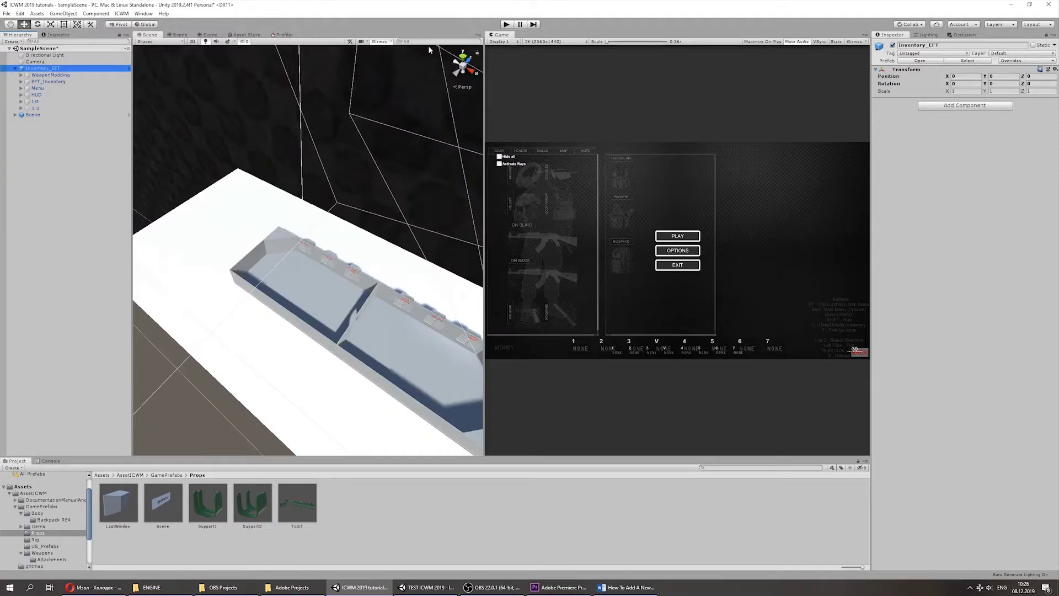
Select EFT_Inventory and choose Add Tag... from its Tag dropdown to reach Tags & Layers.
click(47, 81)
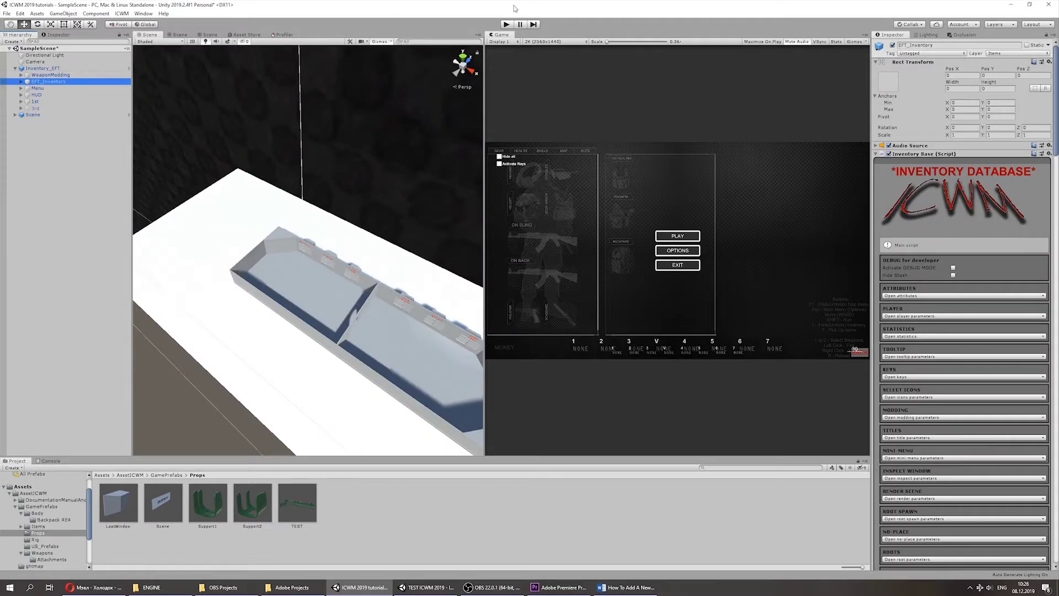
click(913, 61)
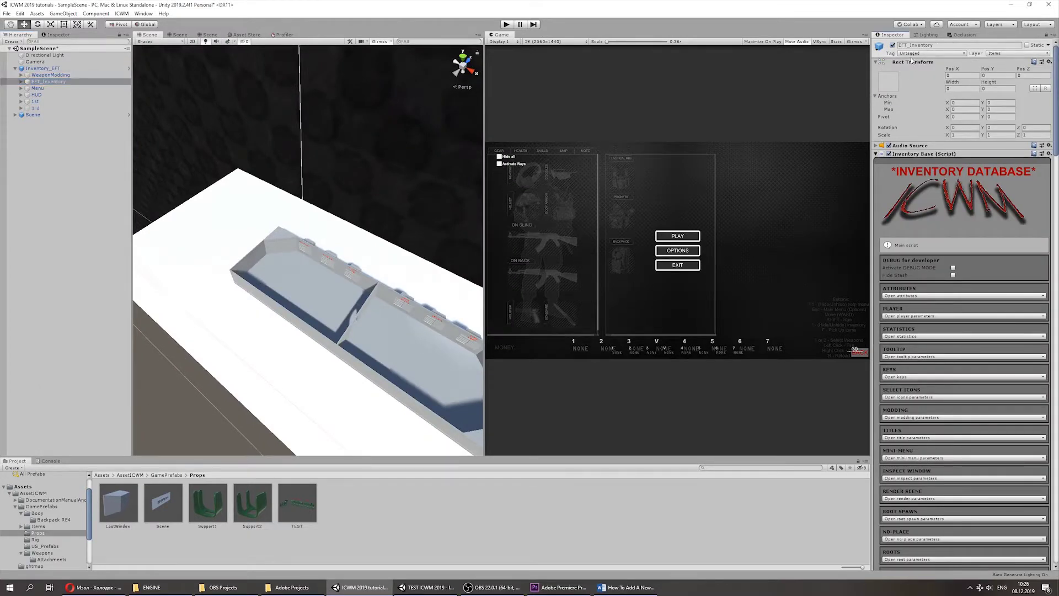
click(911, 53)
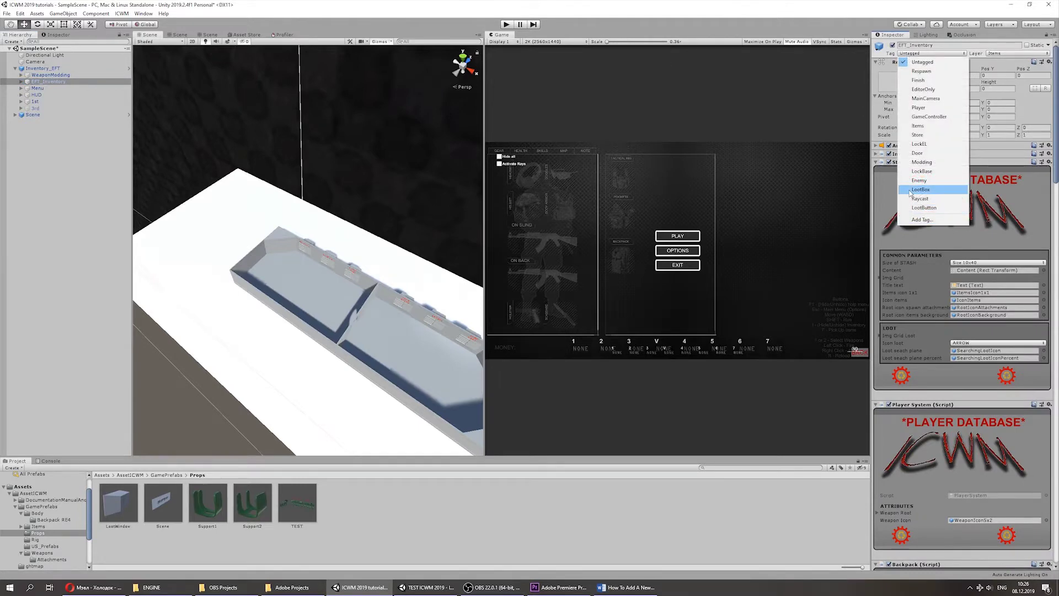
click(921, 220)
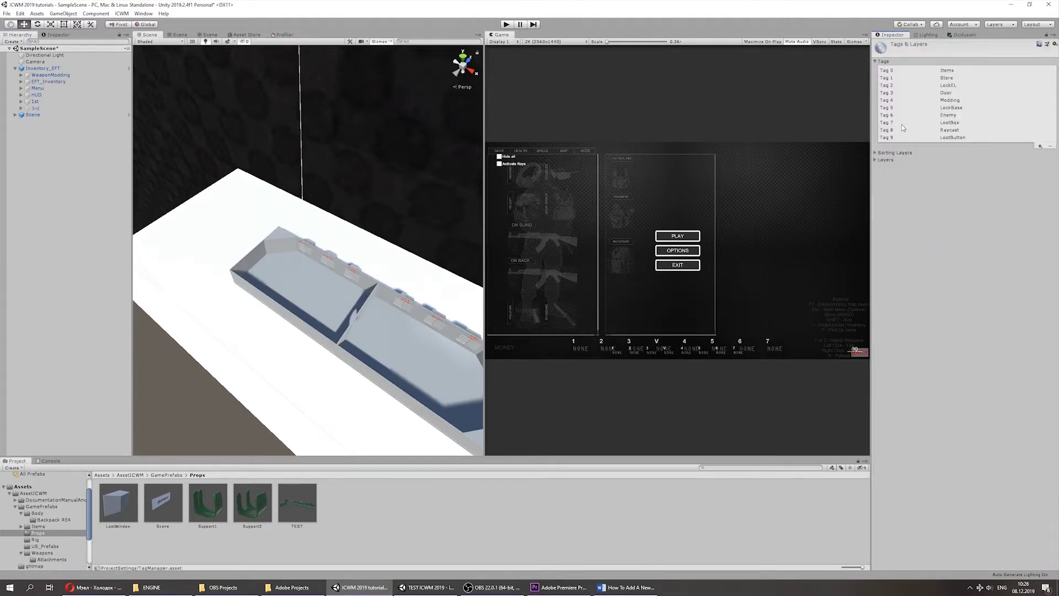
click(60, 152)
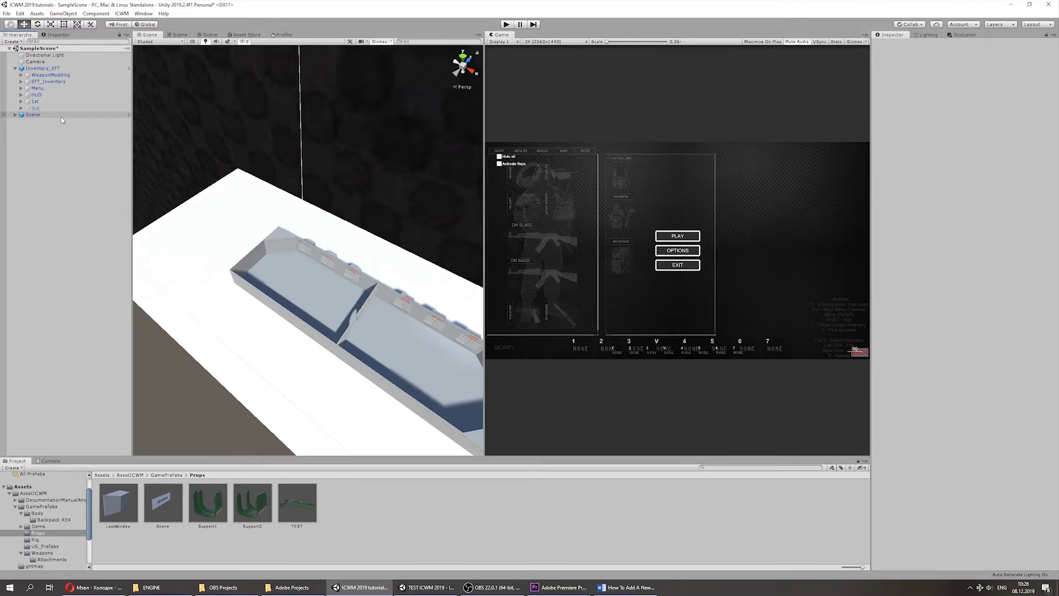
click(48, 81)
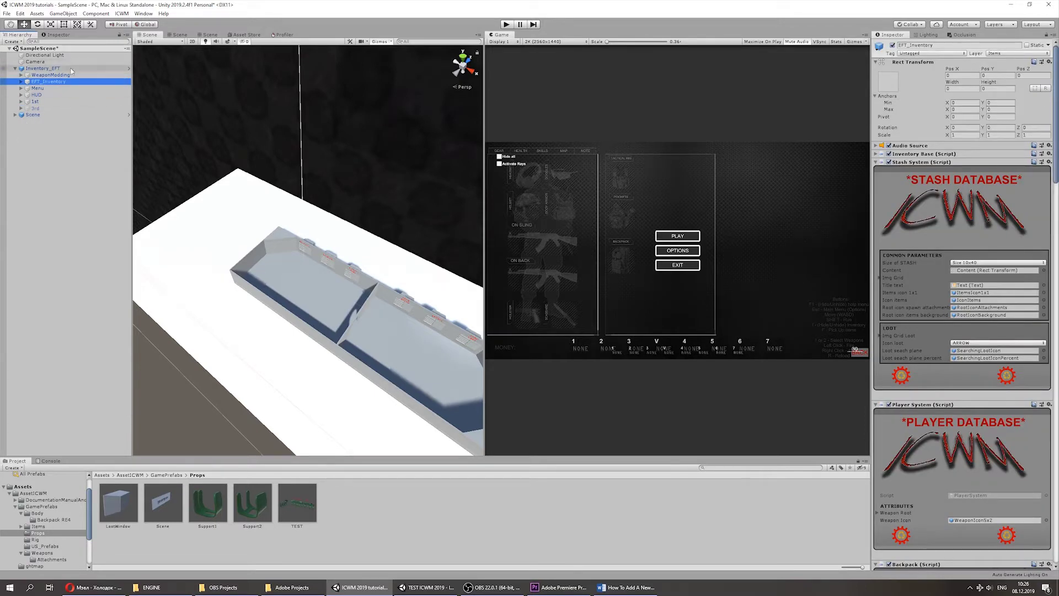
click(897, 54)
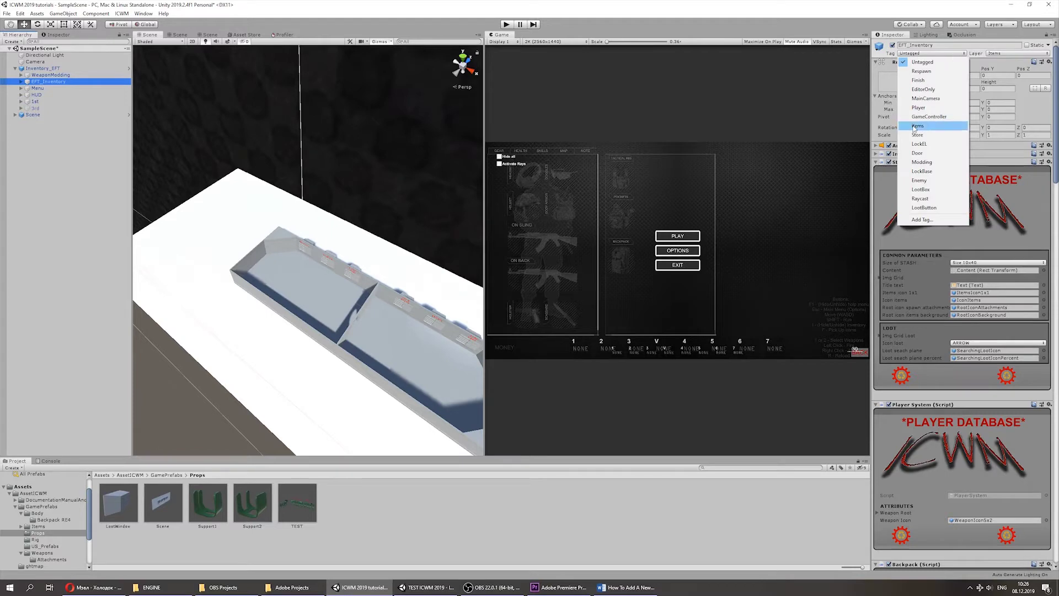
click(919, 220)
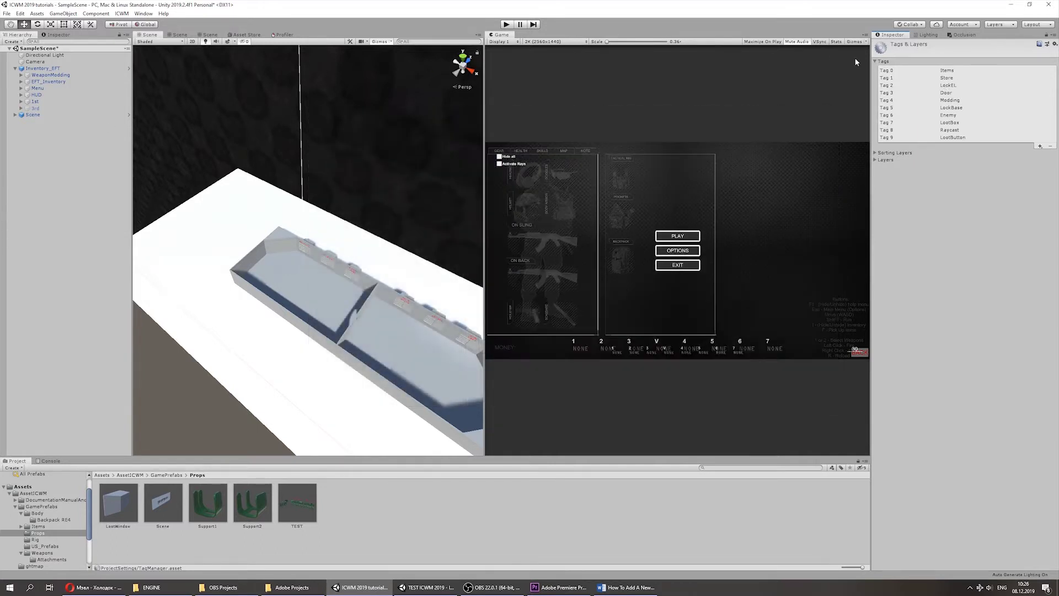
Collapse the Tags list, review the user layers, then select the Menu object.
click(872, 61)
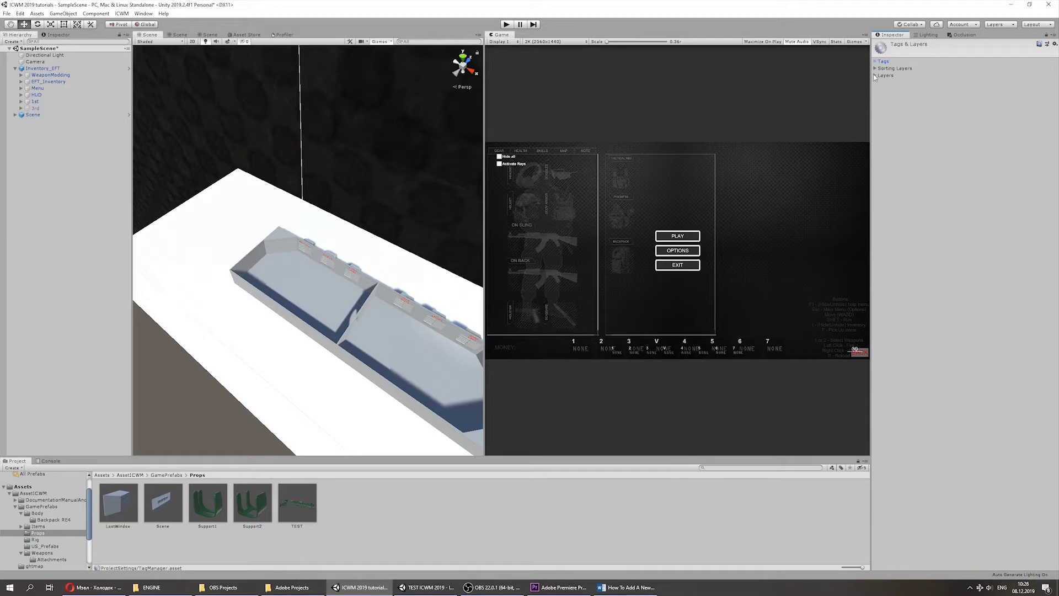
click(873, 75)
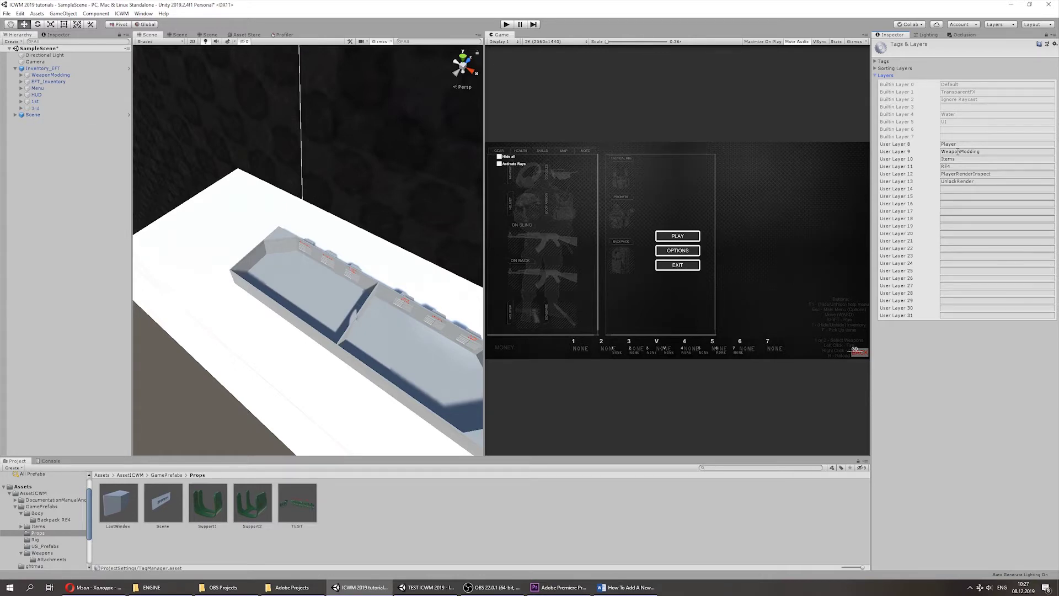
click(40, 89)
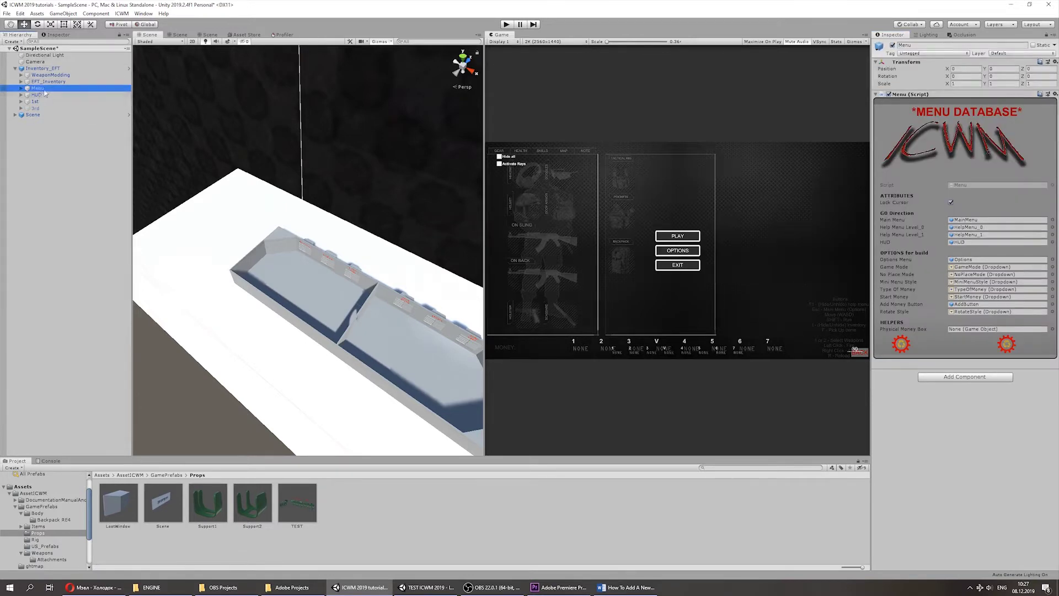
Select the player object 1st and check that its tag is Player.
key(Down)
key(Down)
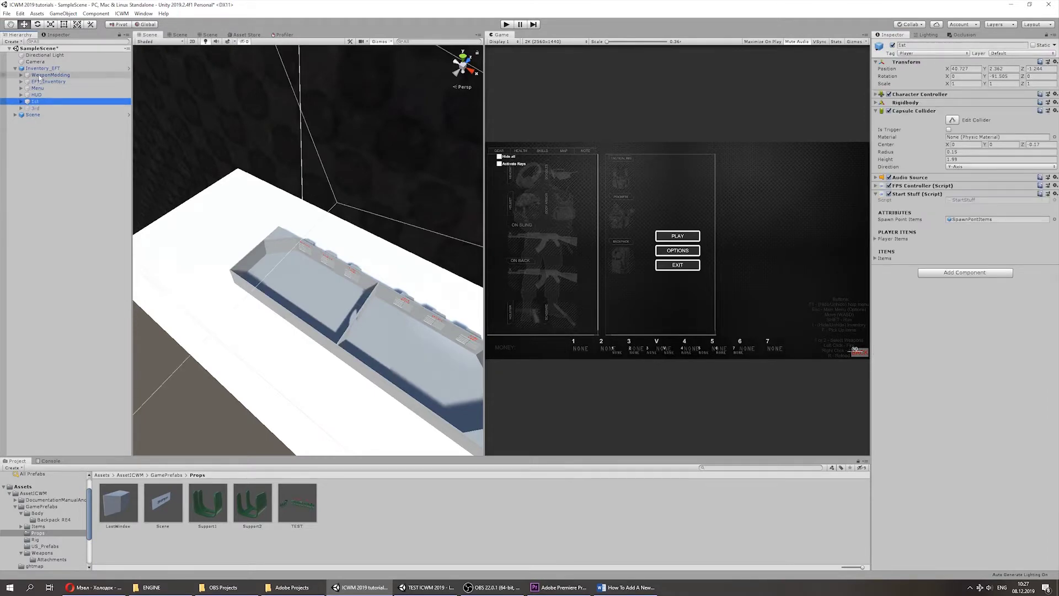
click(911, 54)
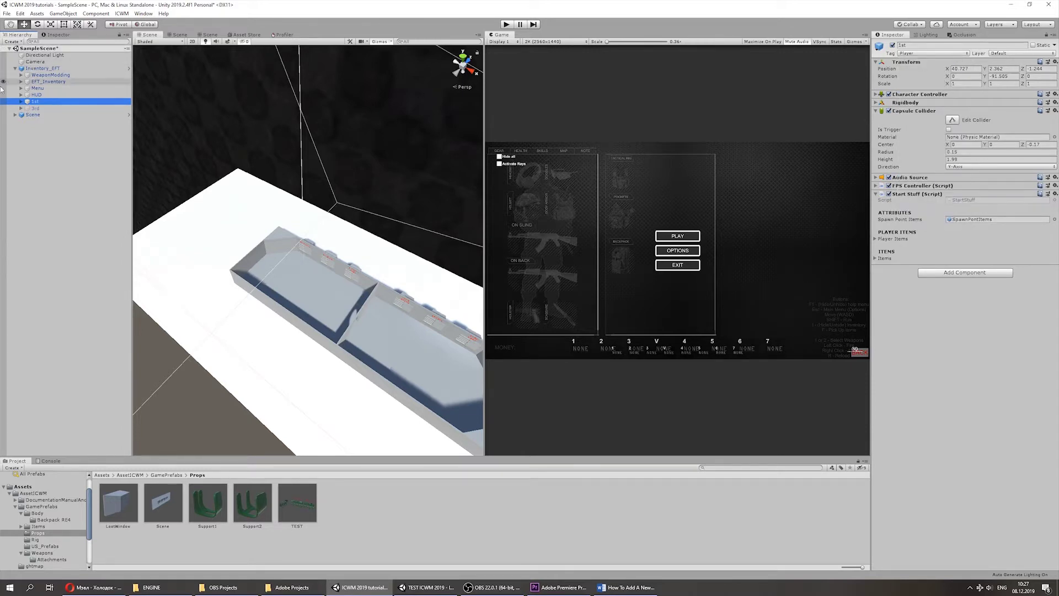
click(53, 101)
From 1st's Tag dropdown, reach the Layers list and name User Layer 14 Player.
click(915, 53)
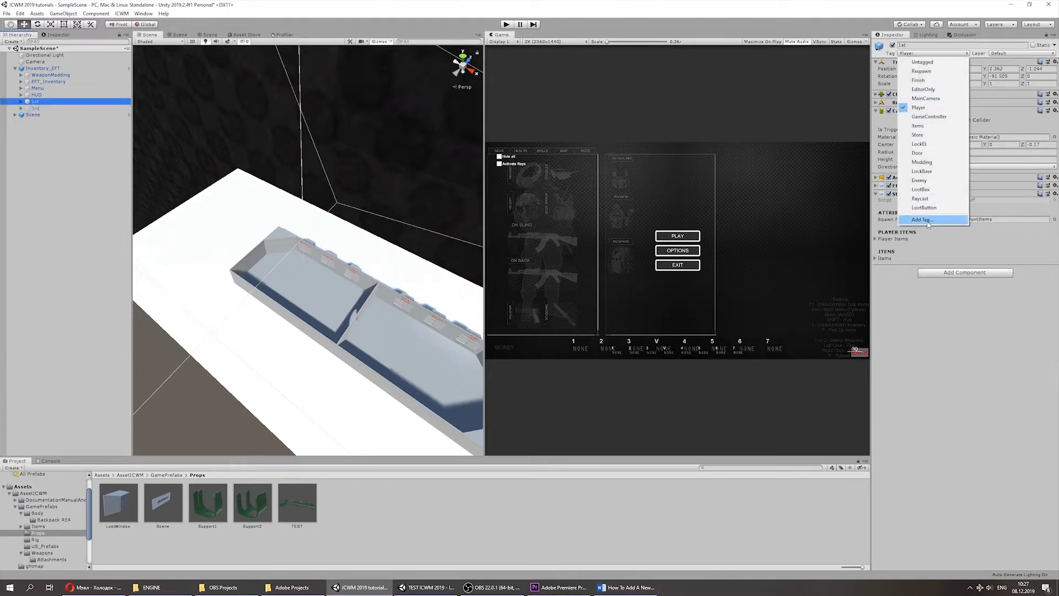
click(933, 219)
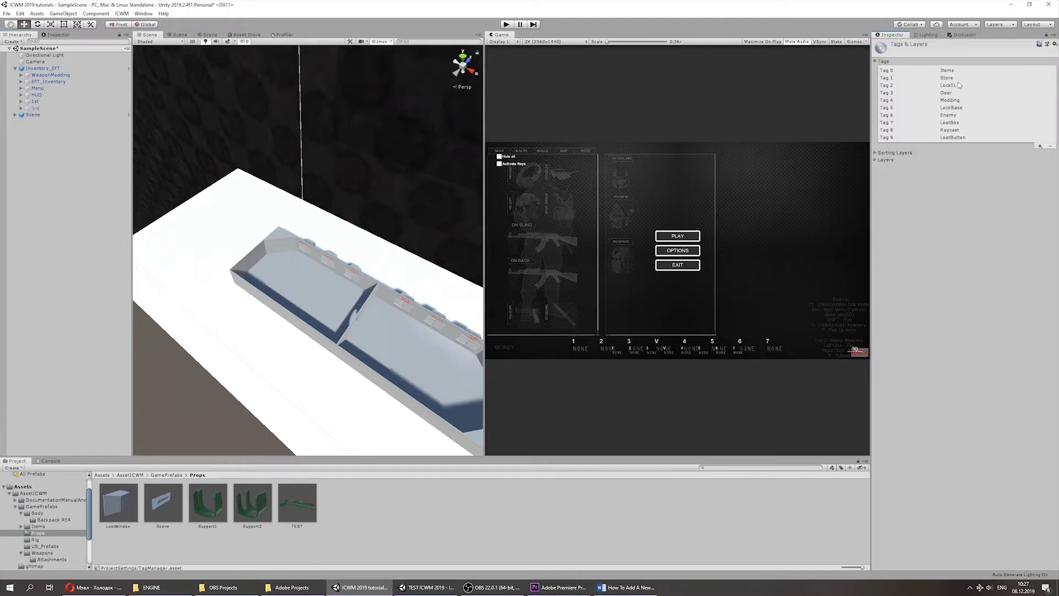
click(878, 159)
click(952, 273)
text(Playe)
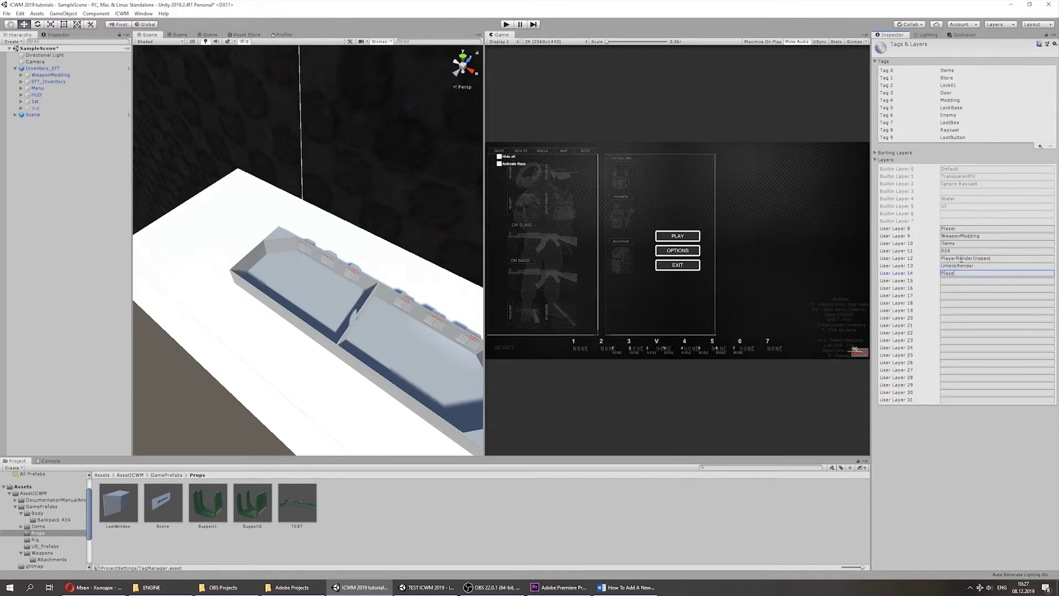
text(r)
click(959, 229)
Expand 1st > FPSCamera > Weapon > AnimationWeapon and select WeaponHolder.
key(BackSpace)
click(37, 102)
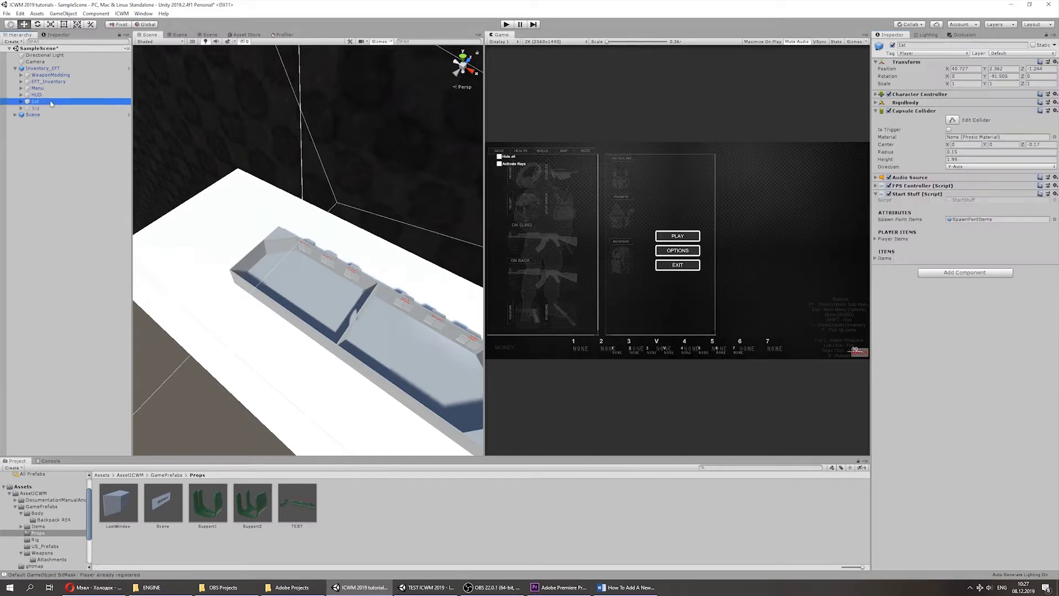
click(43, 120)
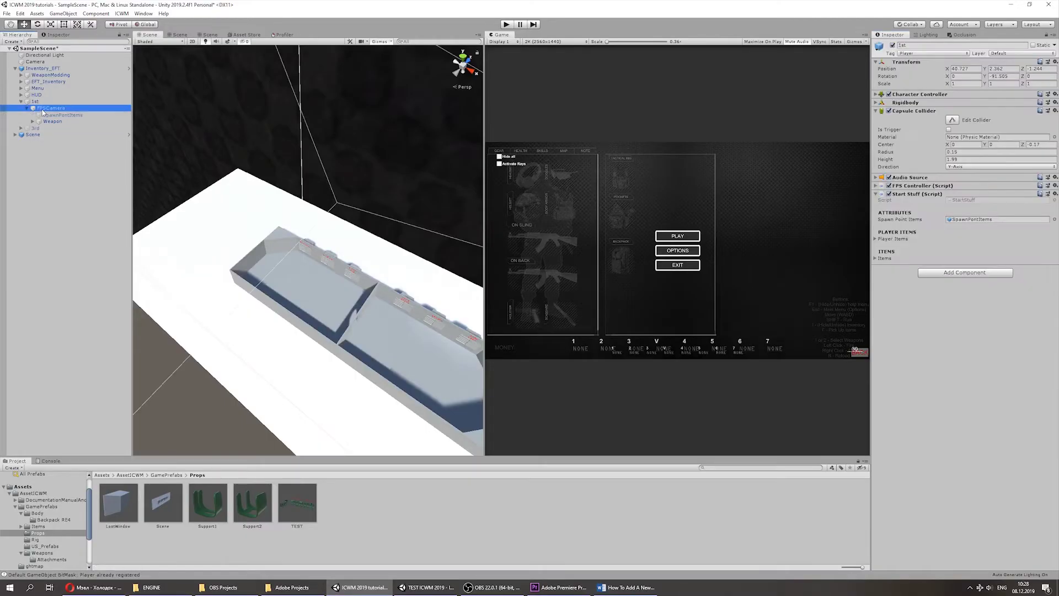
click(33, 121)
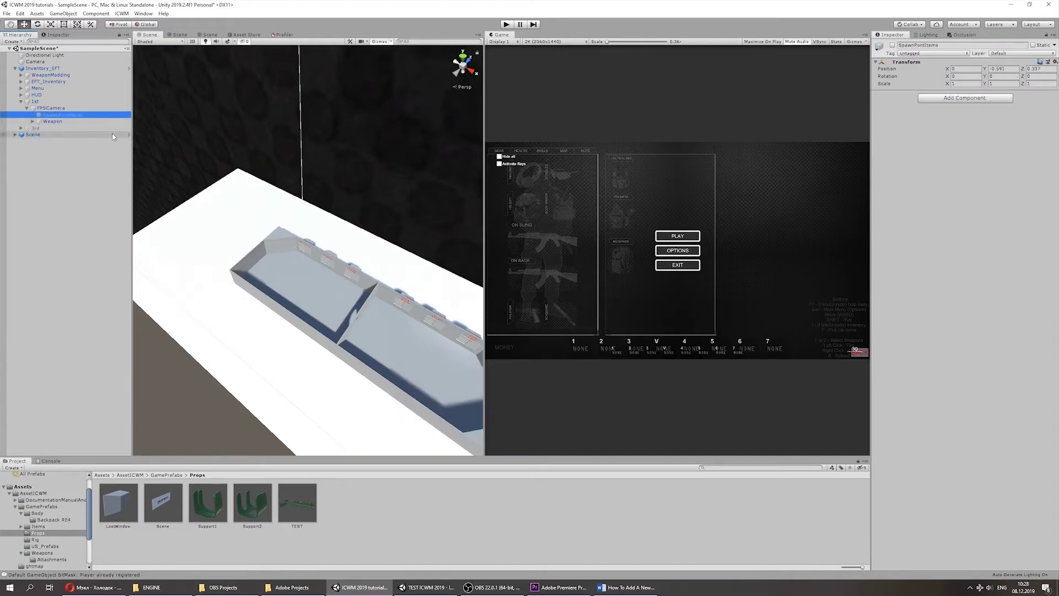
click(51, 128)
click(38, 128)
click(60, 134)
Choose Add Layer... from the Layer dropdown to reopen the user layer list.
click(53, 121)
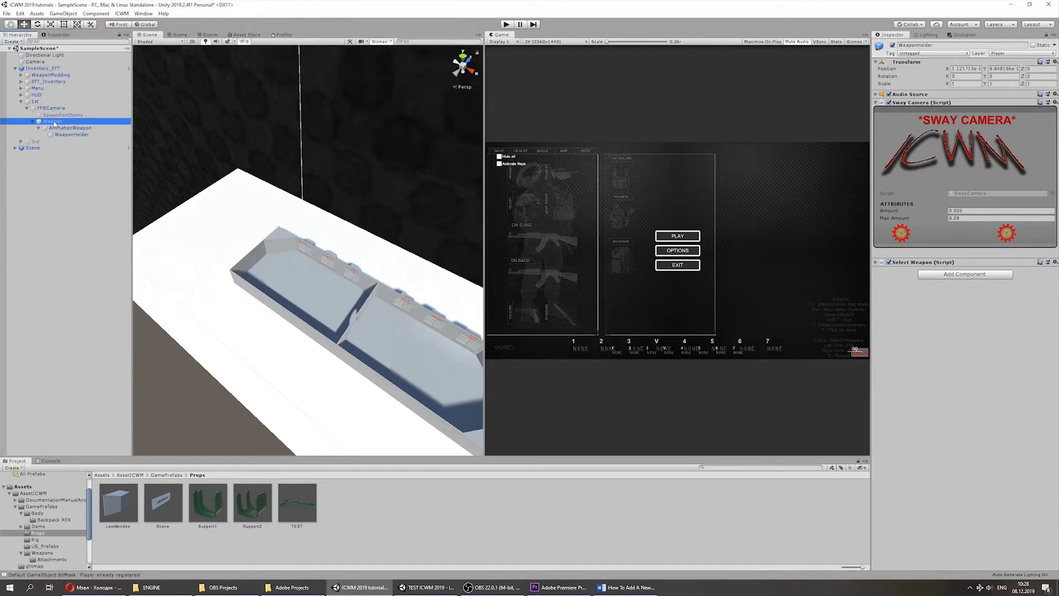
click(1024, 53)
click(998, 165)
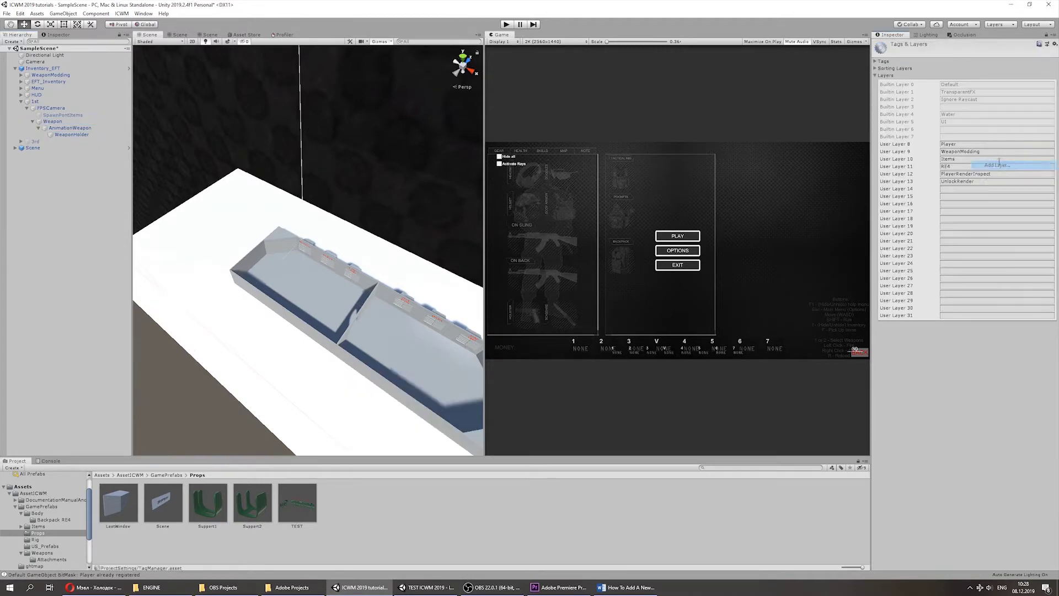
Finish typing Player into the User Layer 14 name field.
click(959, 189)
text(Pla)
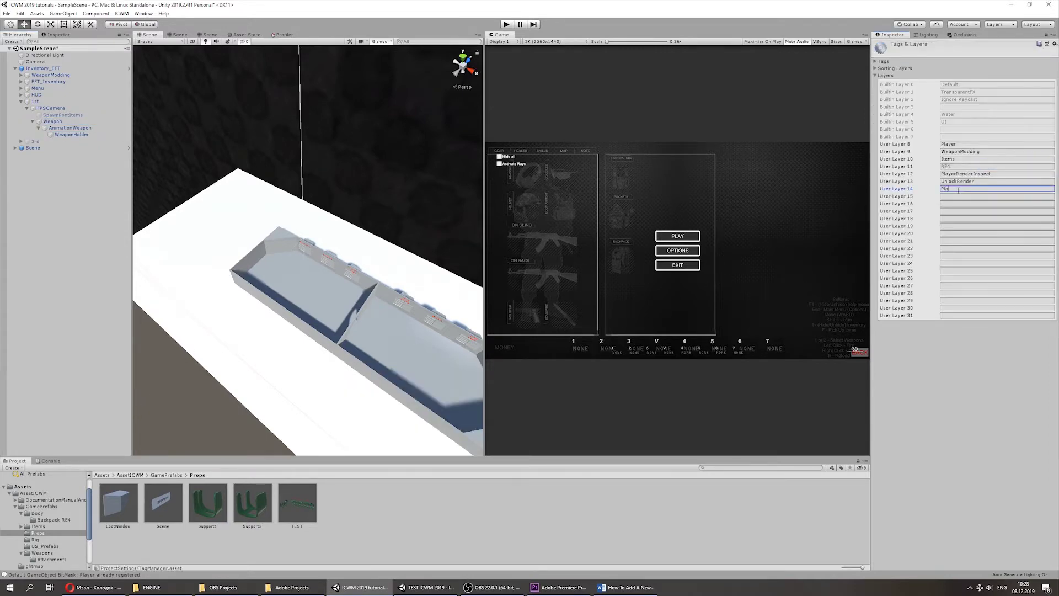
text(yer)
double_click(945, 144)
key(BackSpace)
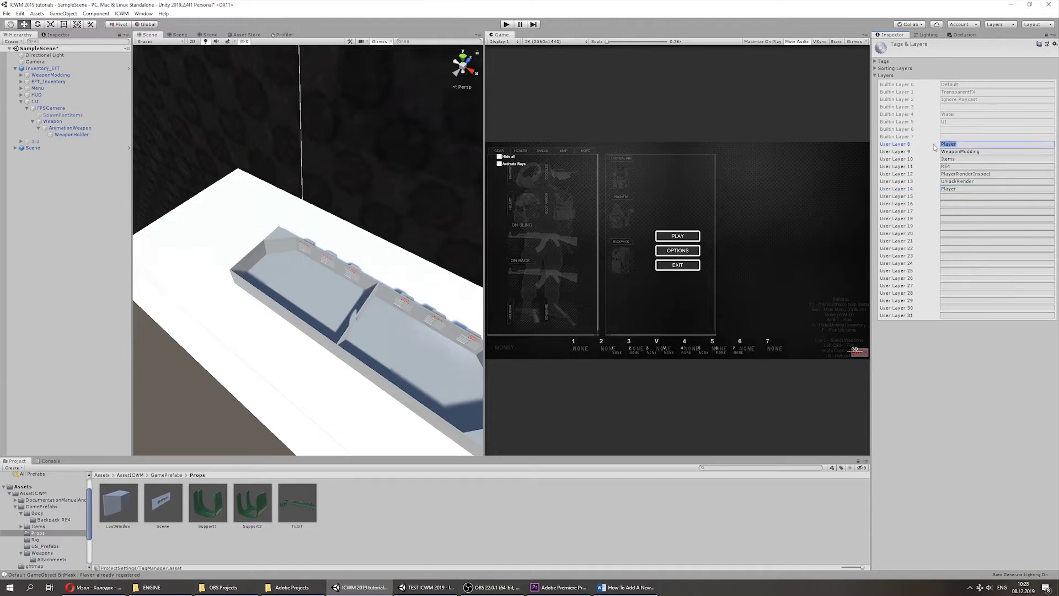
Compare AnimationWeapon and WeaponHolder, then reopen layer settings from AnimationWeapon's Layer dropdown.
click(69, 128)
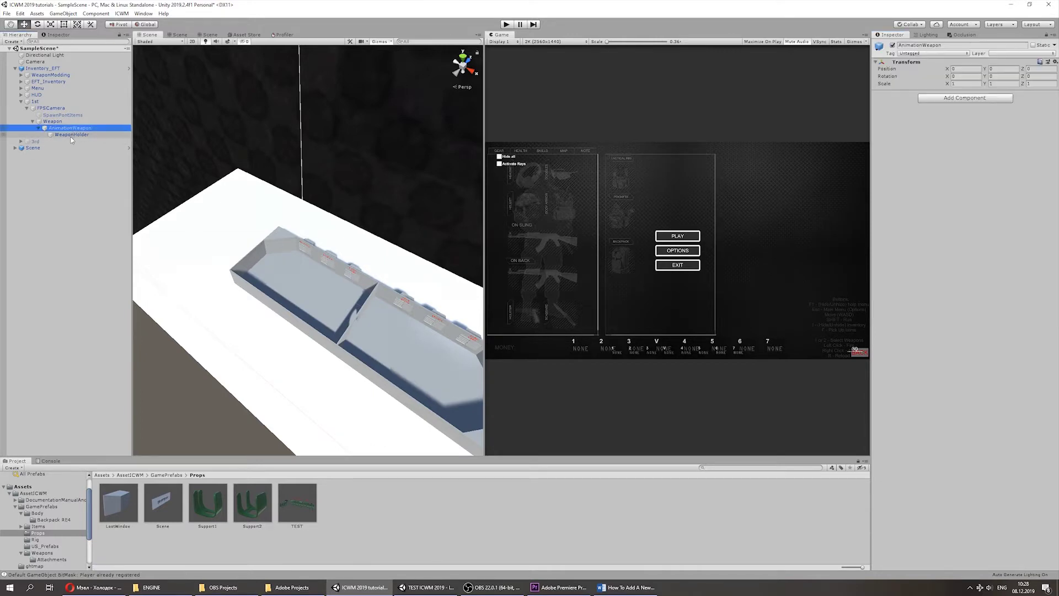
click(69, 134)
key(Up)
key(Down)
key(Up)
click(1020, 53)
click(993, 166)
Delete the duplicate Player name from User Layer 14.
click(946, 143)
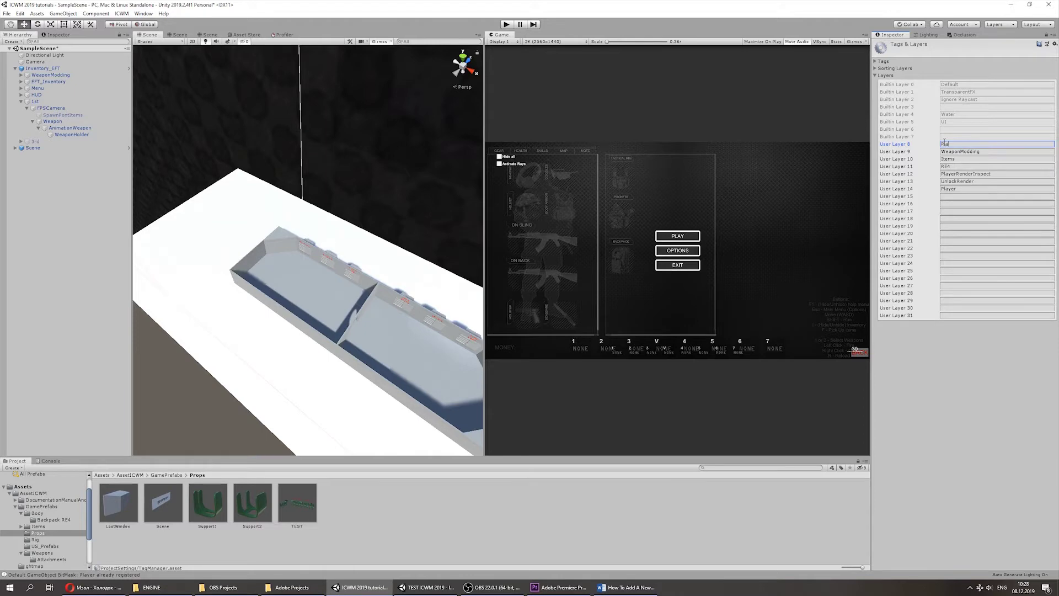
click(959, 189)
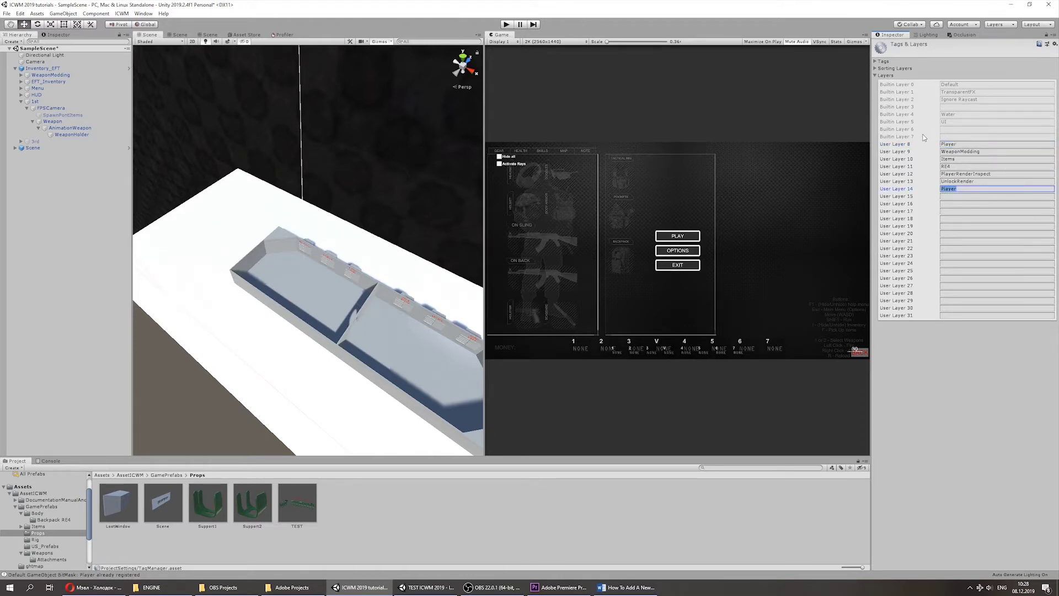
key(BackSpace)
Review layers 8–13, Player through UnlockRender, then collapse the Layers list.
click(949, 143)
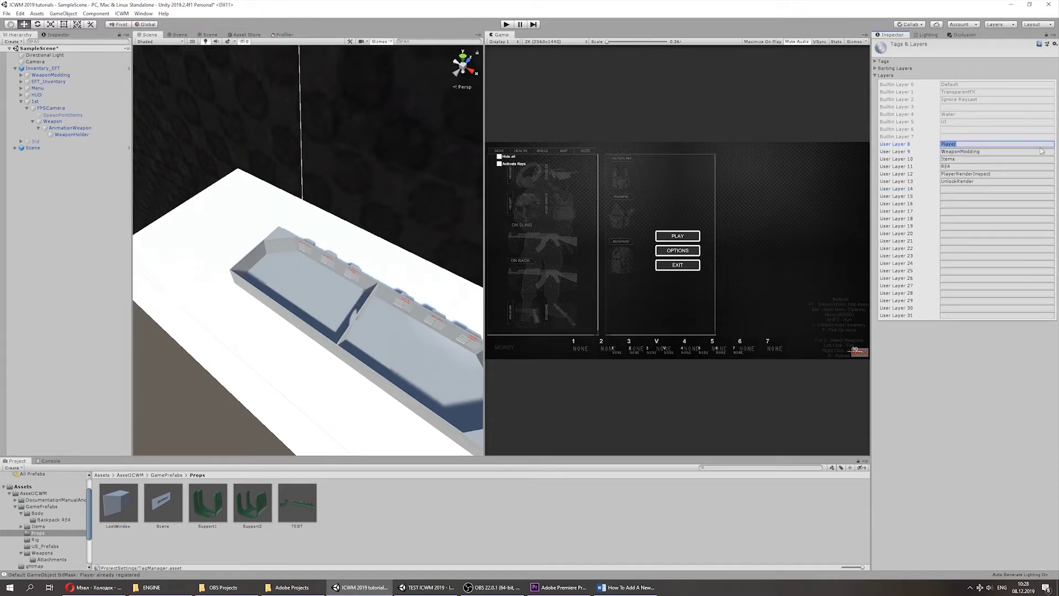
click(960, 150)
click(956, 166)
click(956, 159)
click(956, 166)
click(956, 173)
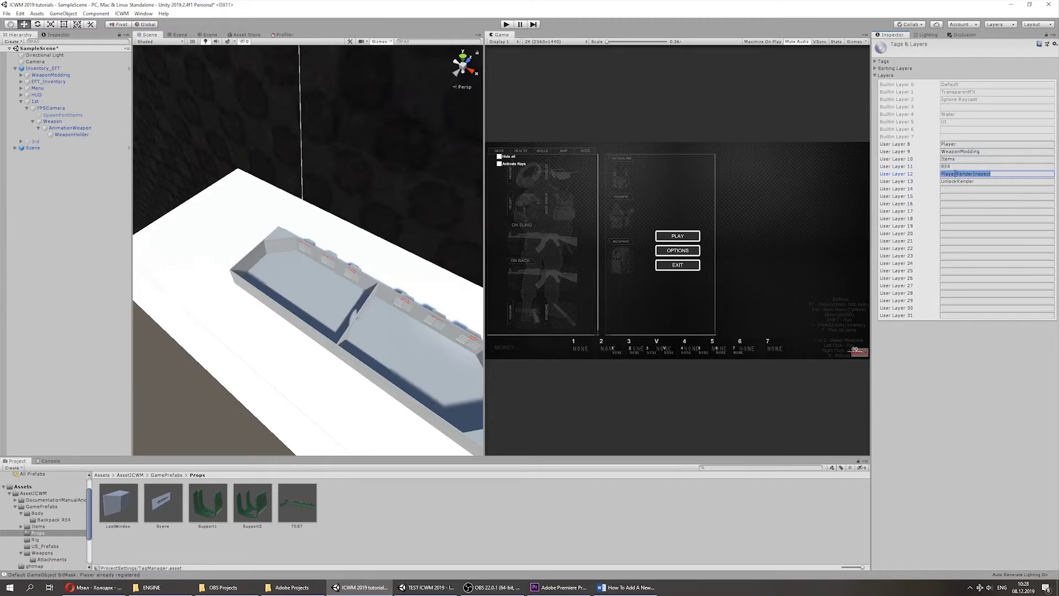
click(964, 183)
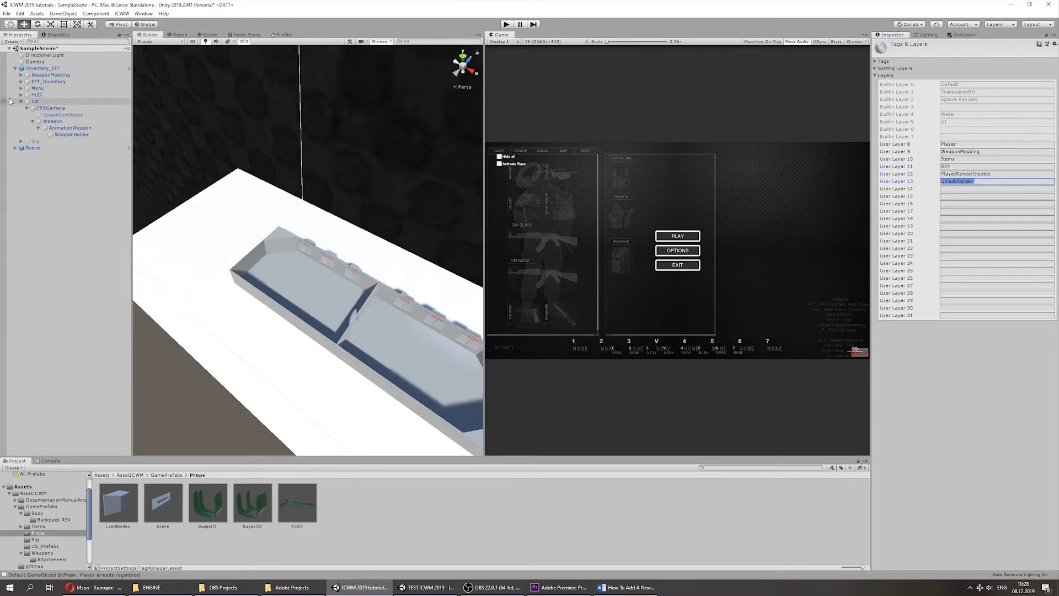
click(876, 75)
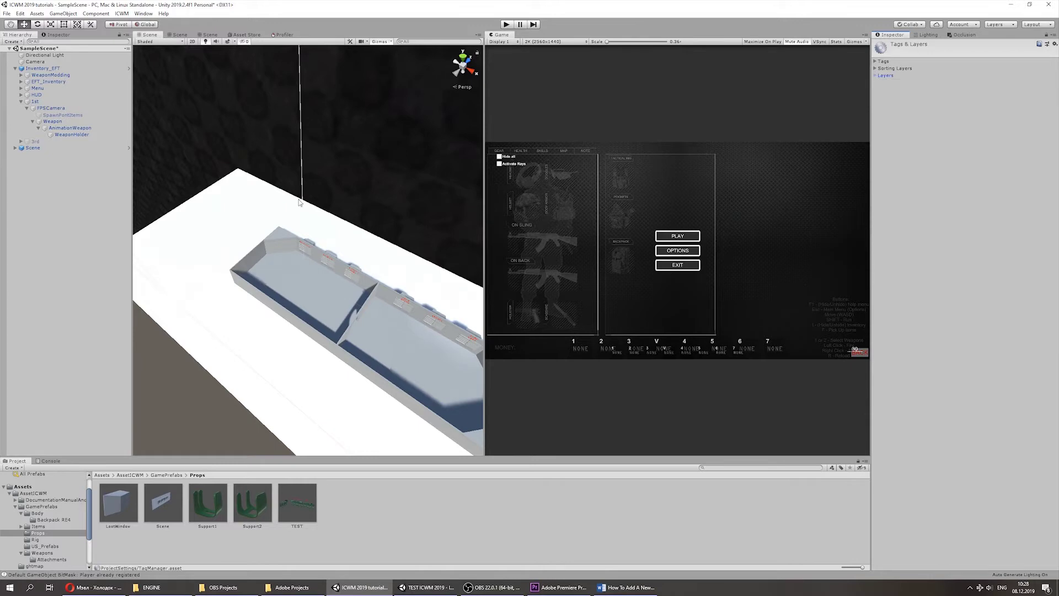
Select the player 1st and set its Position to 0, 0, -30.4.
click(22, 102)
click(34, 102)
key(f)
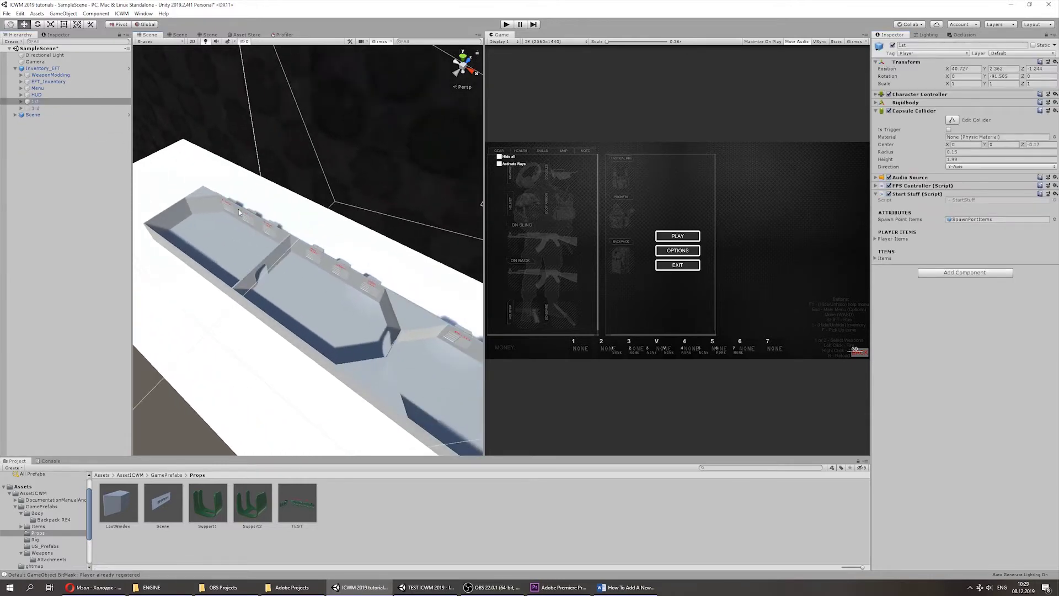
alt+drag(239, 210, 322, 280)
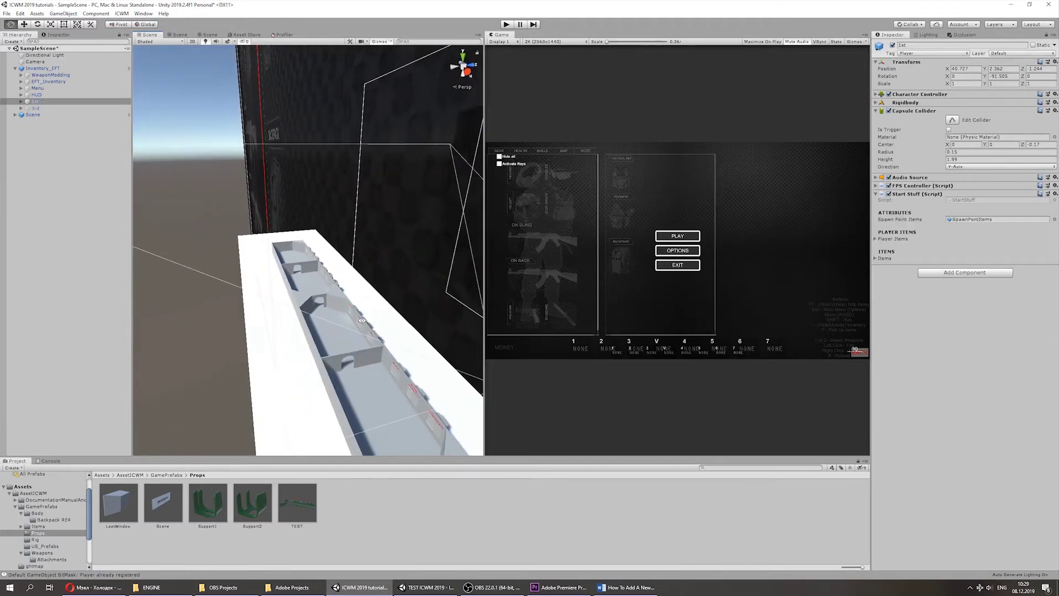
alt+drag(322, 280, 293, 297)
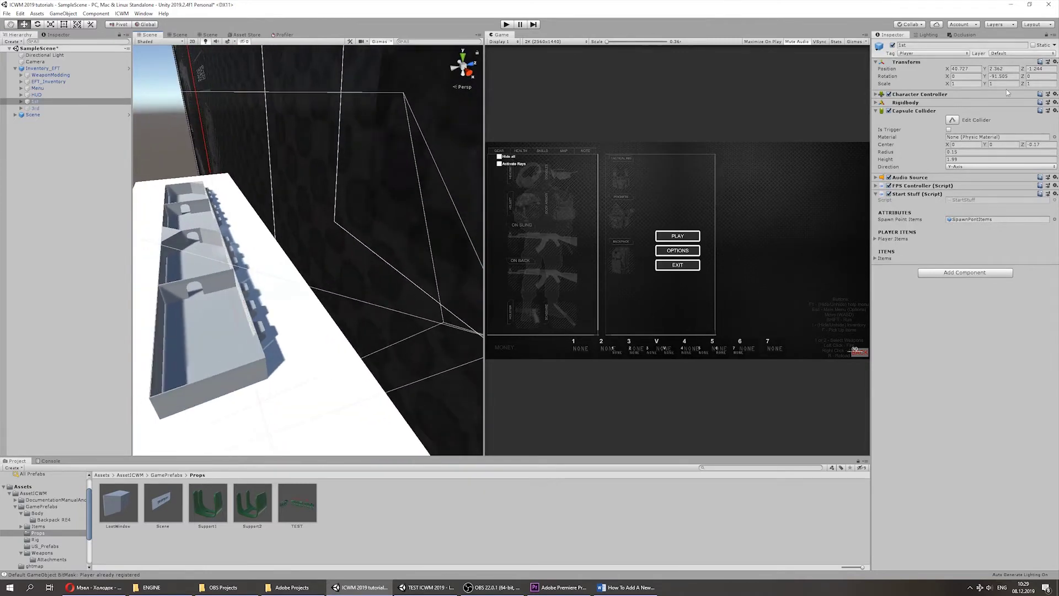
click(965, 68)
text(0)
key(Tab)
text(0)
key(Tab)
text(0-30.4)
key(Return)
key(f)
Slide 1st along X into the room and raise it slightly above the floor.
drag(352, 316, 186, 343)
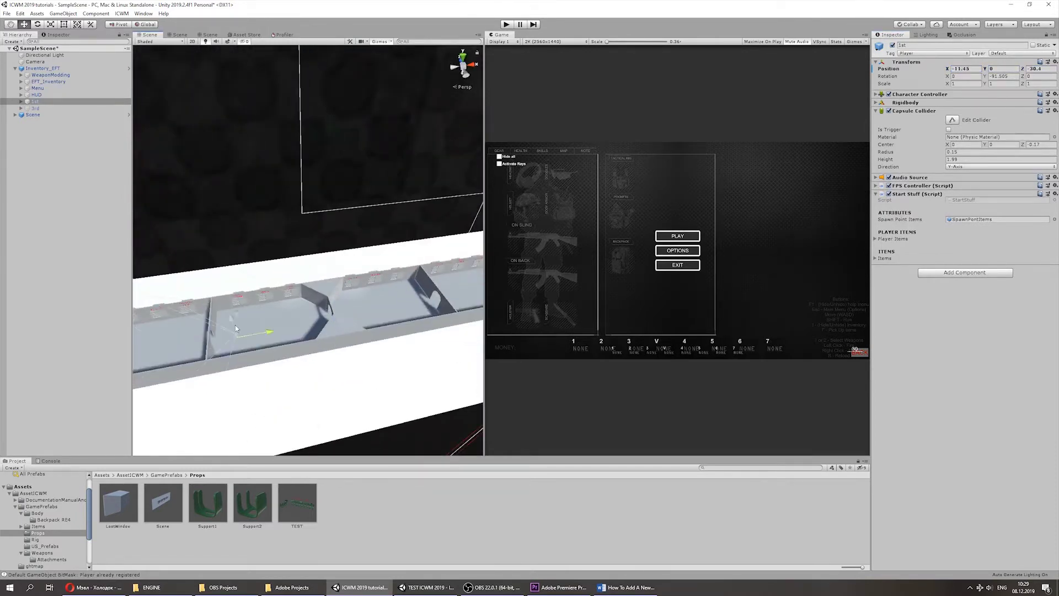
click(38, 103)
key(f)
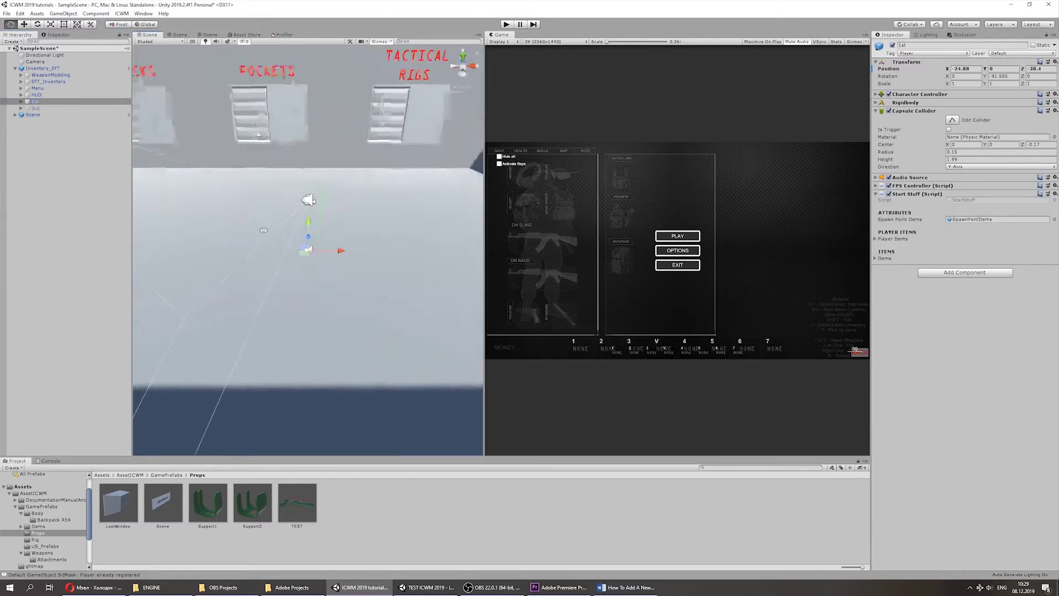
drag(308, 203, 308, 177)
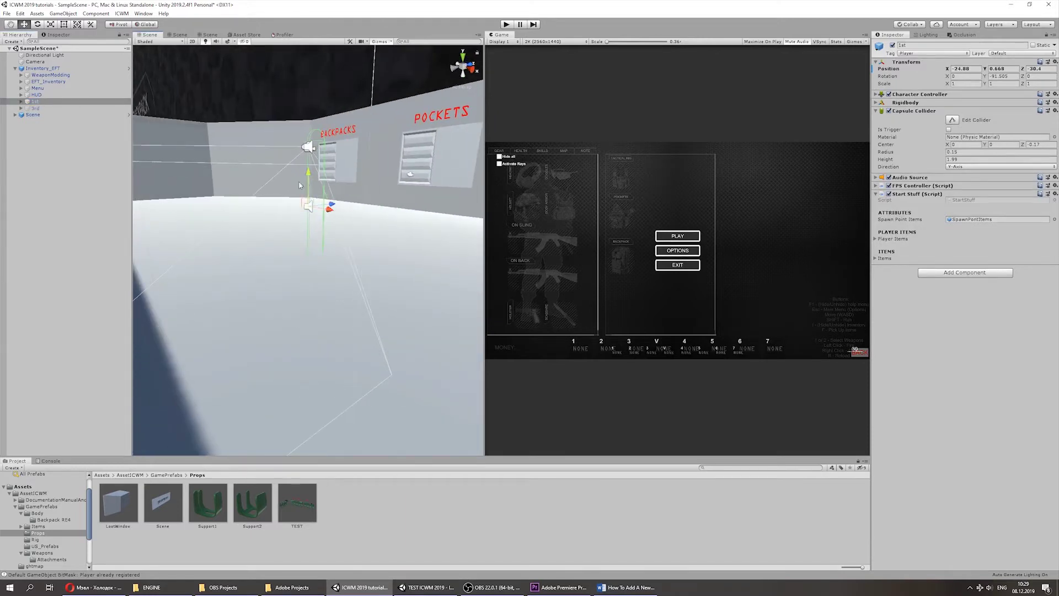
Set 1st's Rotation Y to 0 so it faces straight ahead, then start Play mode.
click(21, 102)
click(40, 108)
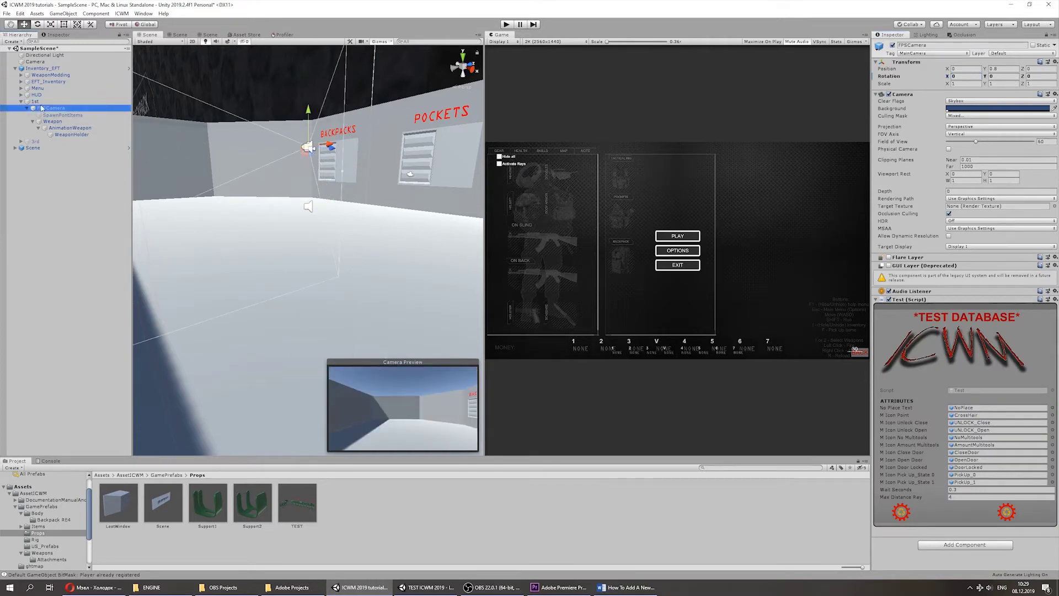
click(35, 102)
click(21, 101)
alt+drag(347, 243, 362, 258)
key(e)
drag(338, 220, 204, 241)
click(997, 76)
text(0)
click(506, 24)
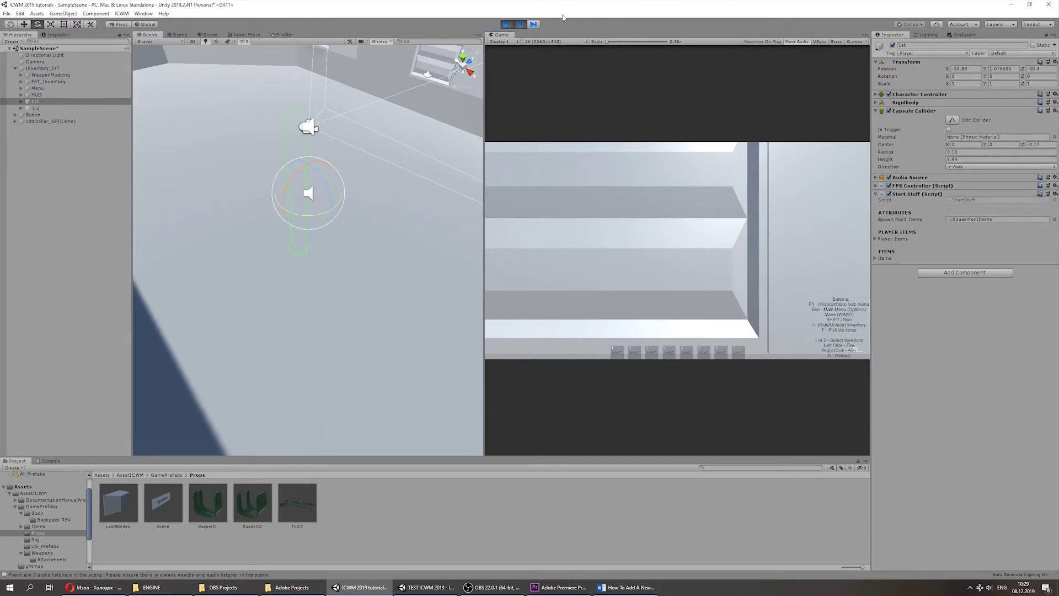
Stop Play and delete the extra Camera object.
click(507, 25)
click(34, 61)
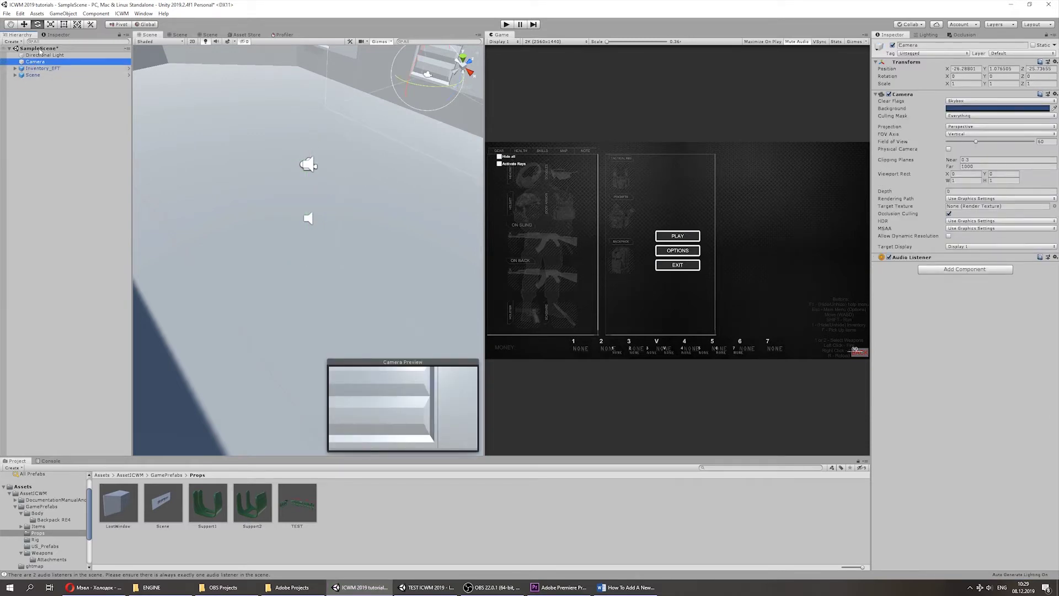
key(Delete)
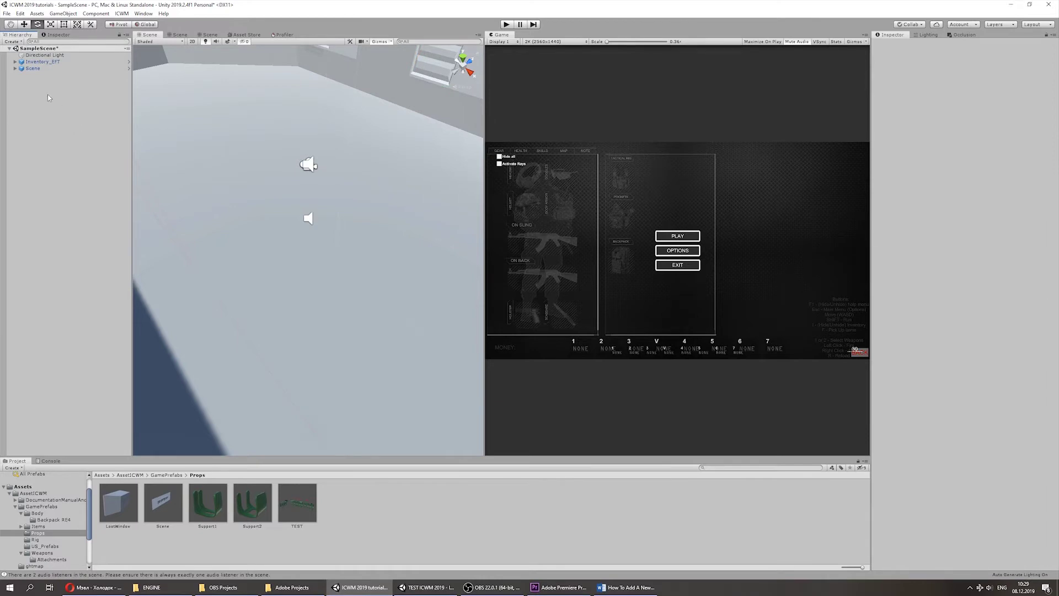
Add a UI Event System, place it under Directional Light, and start Play mode again.
right_click(41, 93)
mouse_move(65, 239)
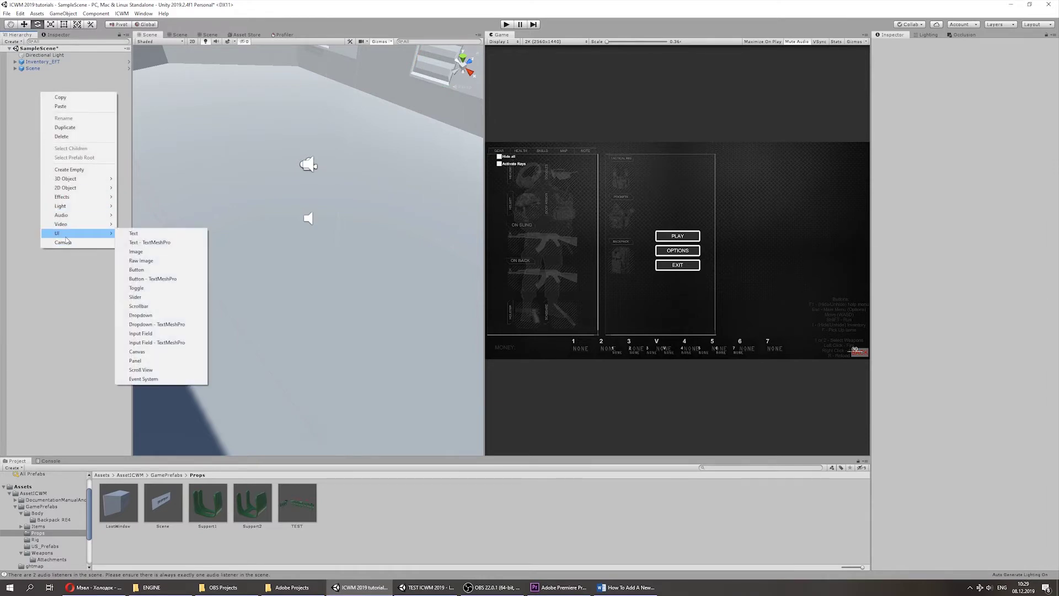
click(138, 379)
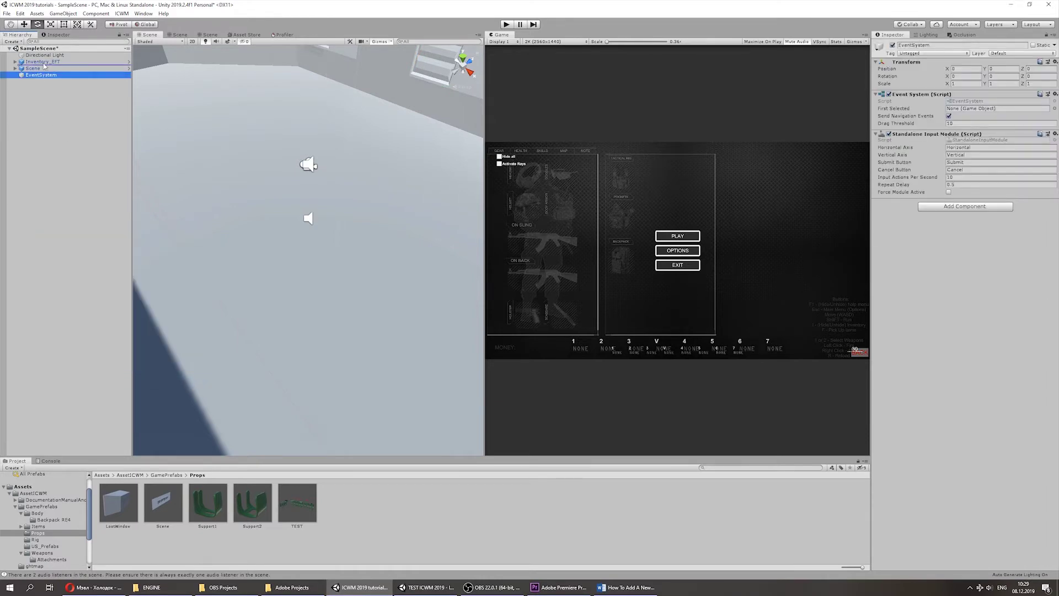
drag(38, 75, 39, 58)
click(445, 53)
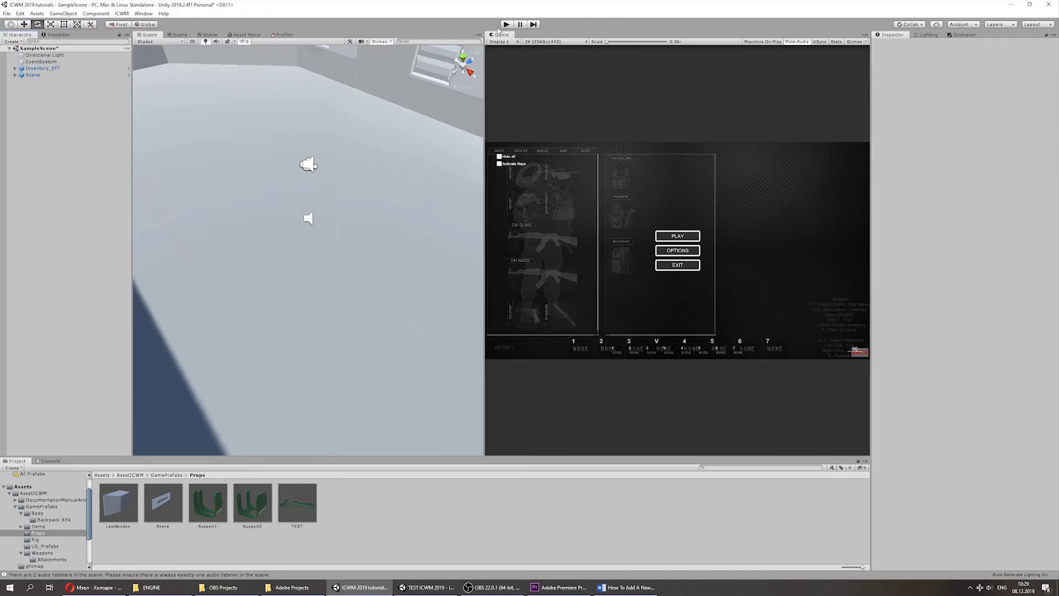
click(505, 25)
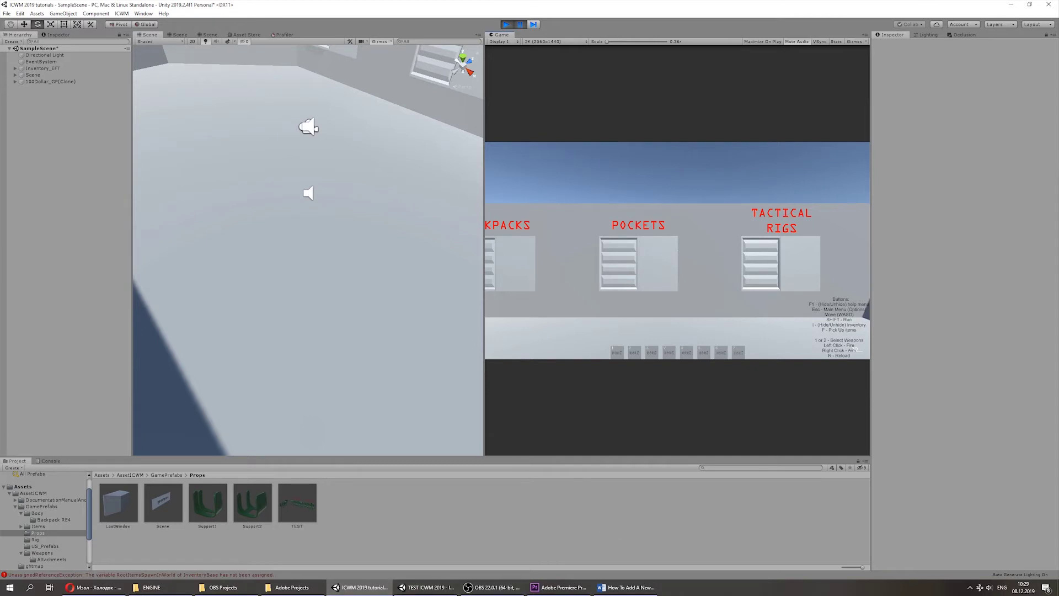
Stop Play and select EFT_Inventory inside Inventory_EFT.
click(515, 25)
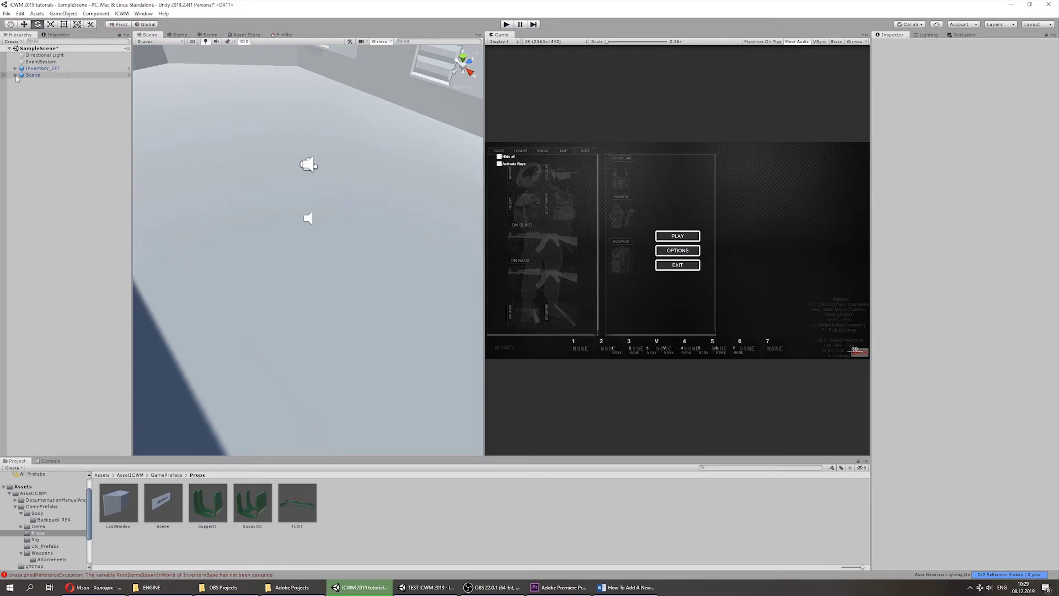
click(14, 68)
click(15, 114)
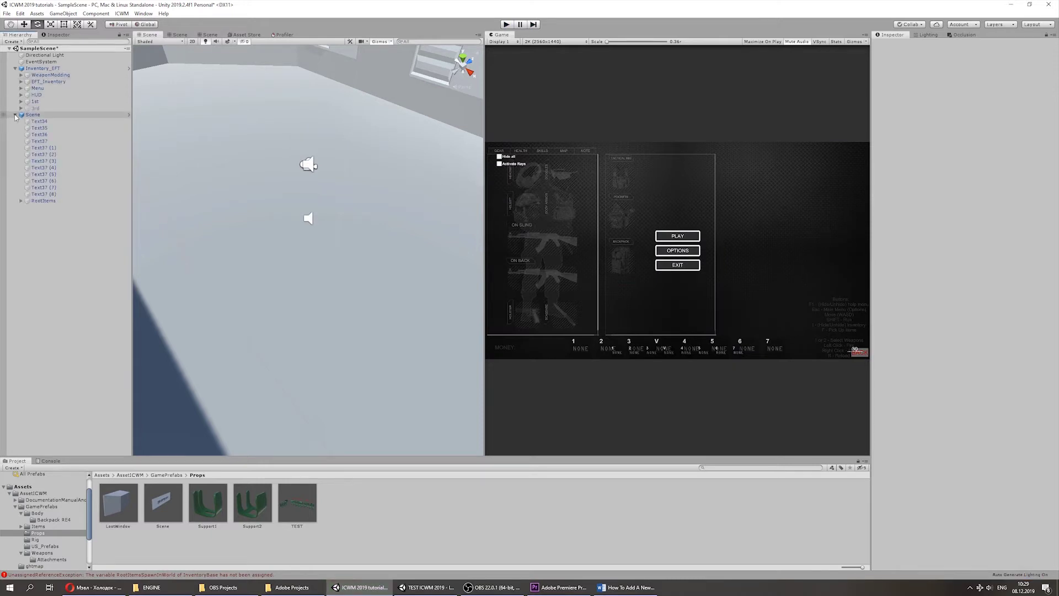
click(35, 101)
click(48, 81)
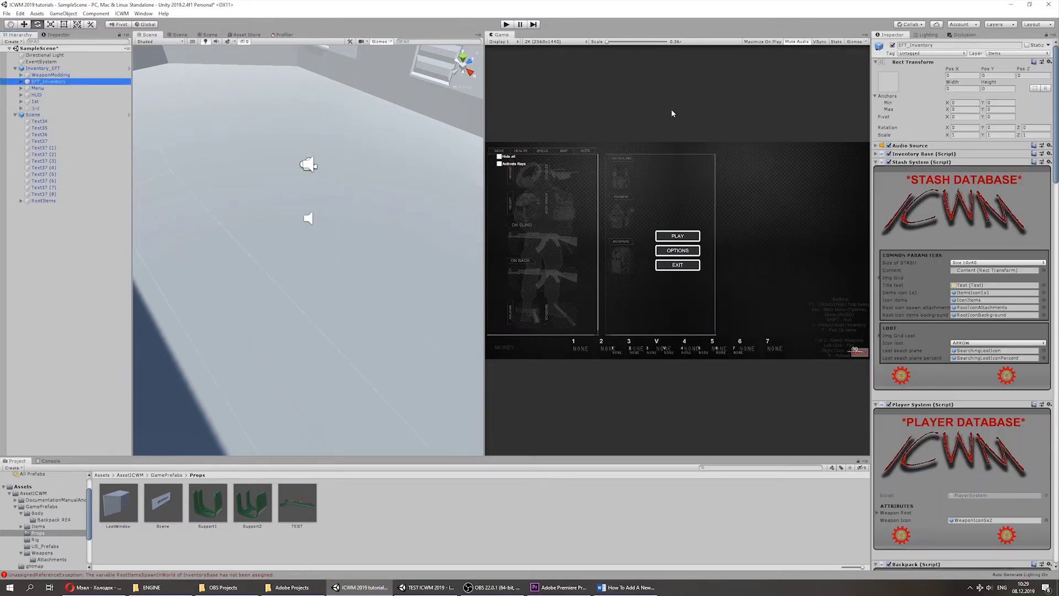
Collapse the Stash, Player, Backpack and Loot Manager components and open Inventory Base's root spawn parameters.
click(876, 162)
click(876, 170)
click(876, 178)
click(876, 186)
click(876, 153)
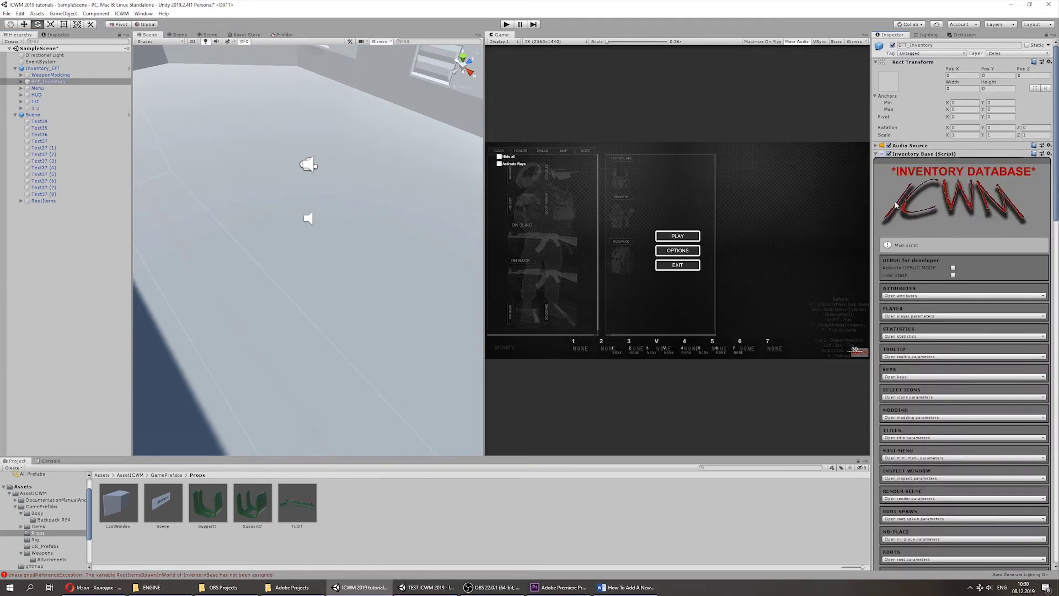
scroll(914, 114, down, 10)
click(908, 93)
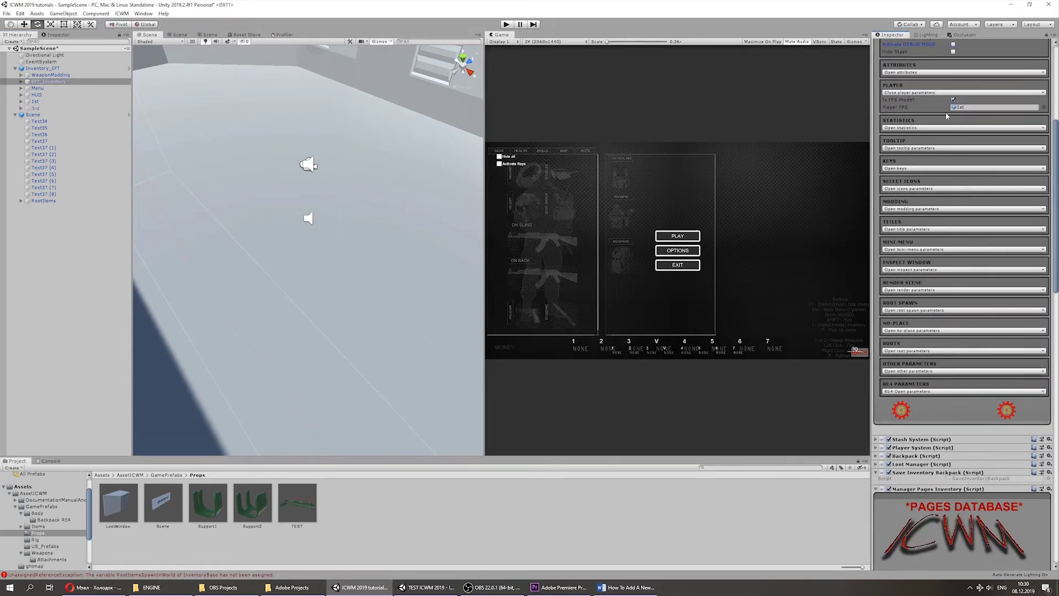
click(907, 93)
click(896, 296)
Assign RootItems' SpawnPoint to Root Items Spawn In World.
click(21, 201)
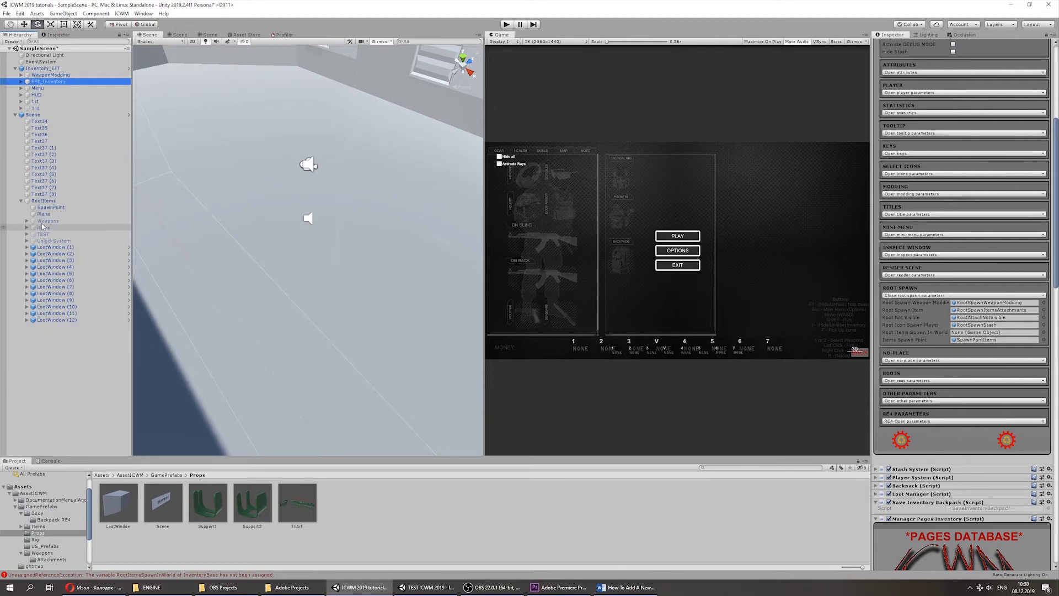
click(980, 325)
drag(985, 333, 980, 336)
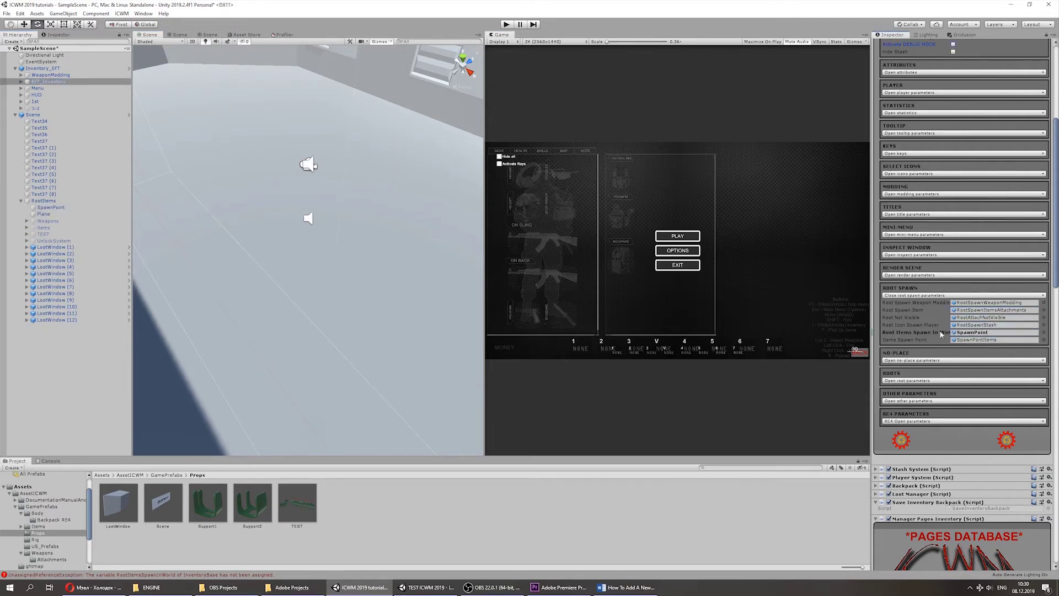
mouse_move(901, 334)
mouse_move(939, 334)
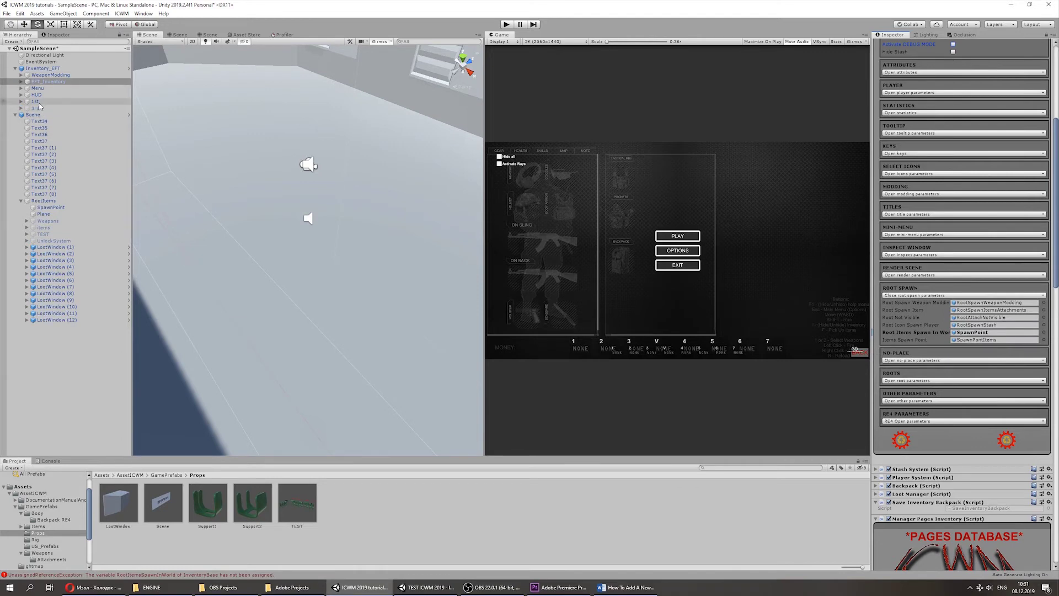
Raise the player 1st to Y 1.46 with the move tool.
click(35, 101)
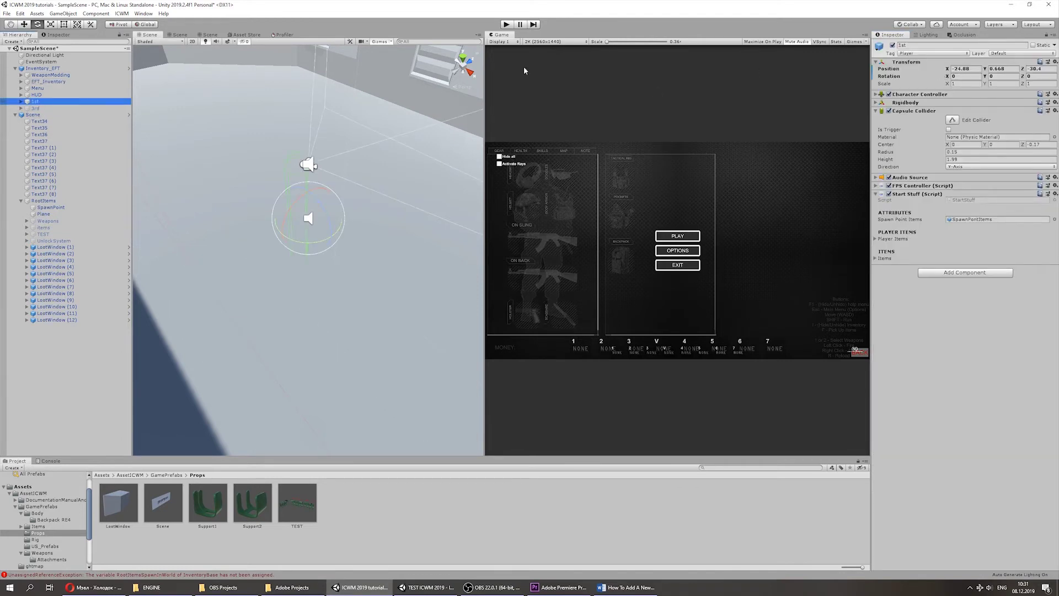
click(21, 102)
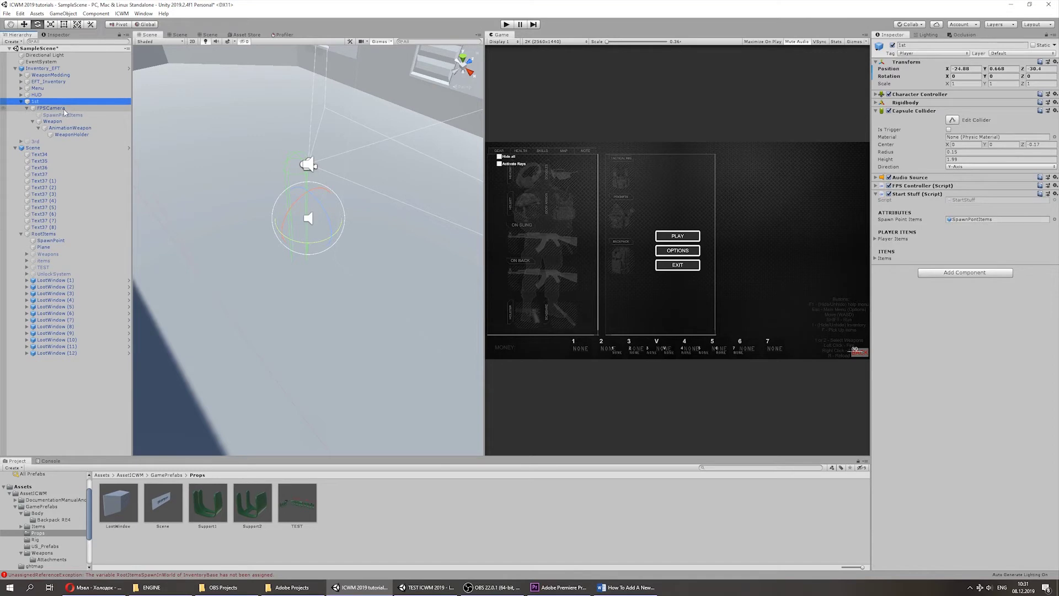
click(65, 109)
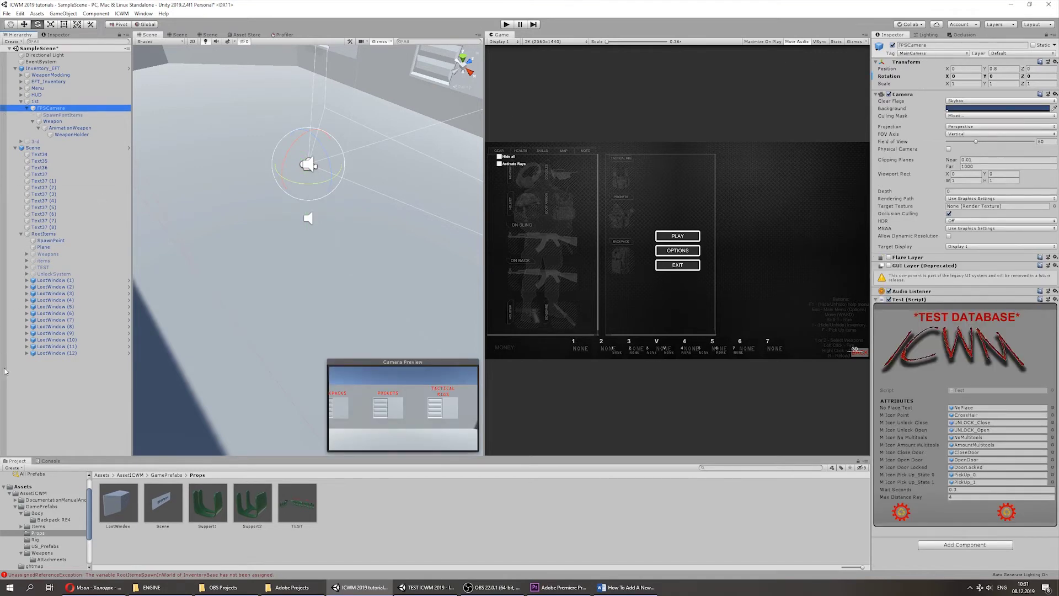
click(35, 102)
key(w)
drag(310, 205, 310, 160)
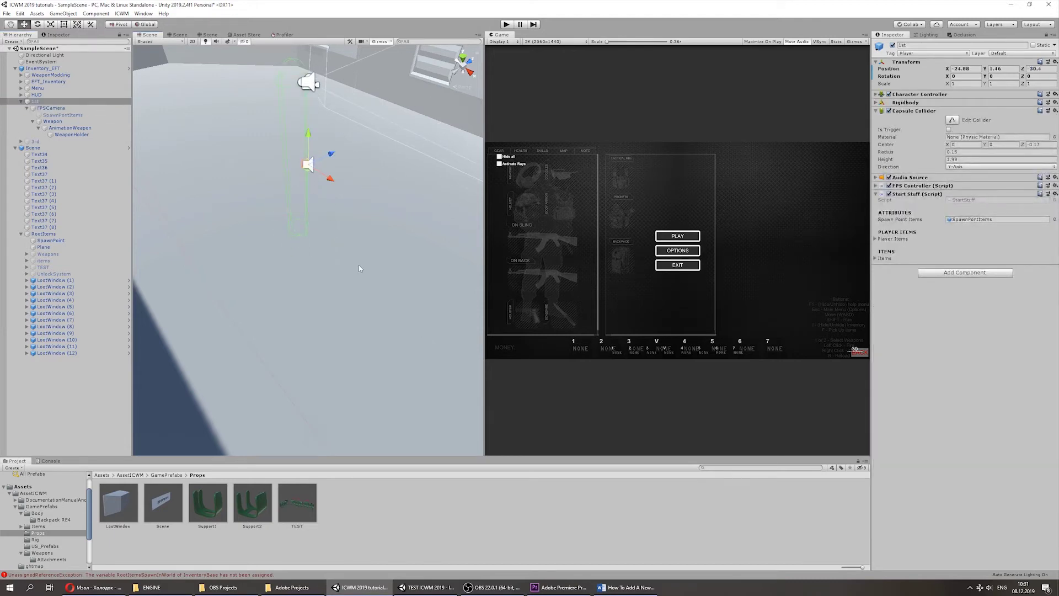
key(f)
Start Play, walk toward the BACKPACKS and POCKETS walls, and briefly open the inventory.
click(503, 25)
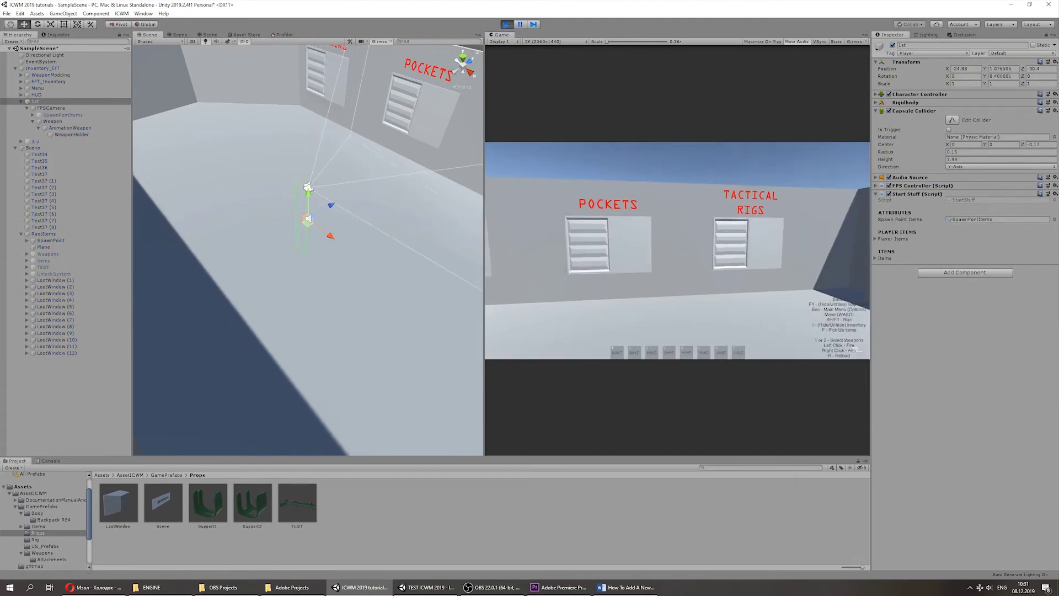
key(s)
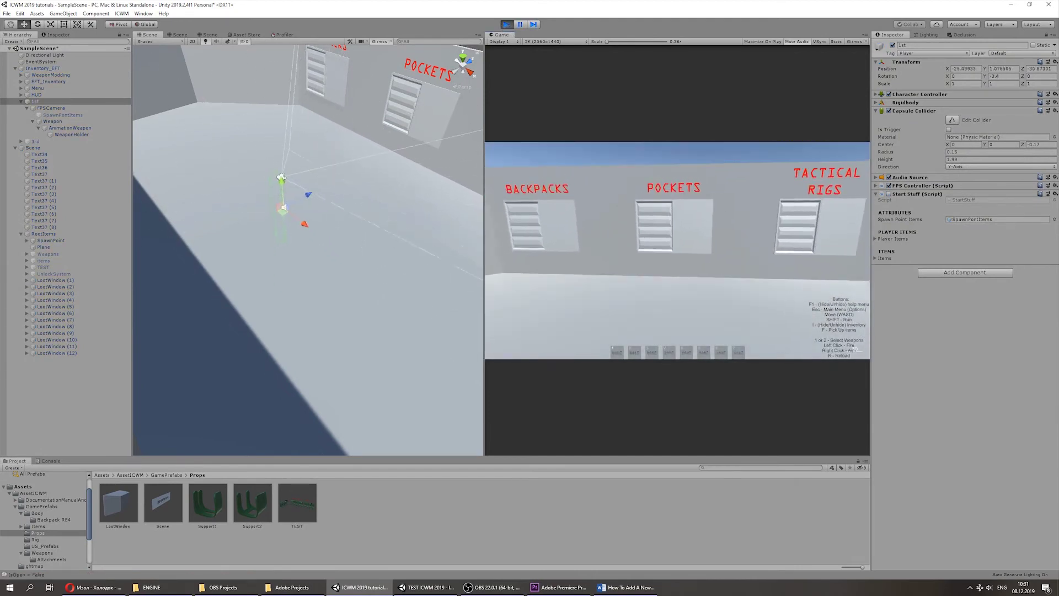
key(w)
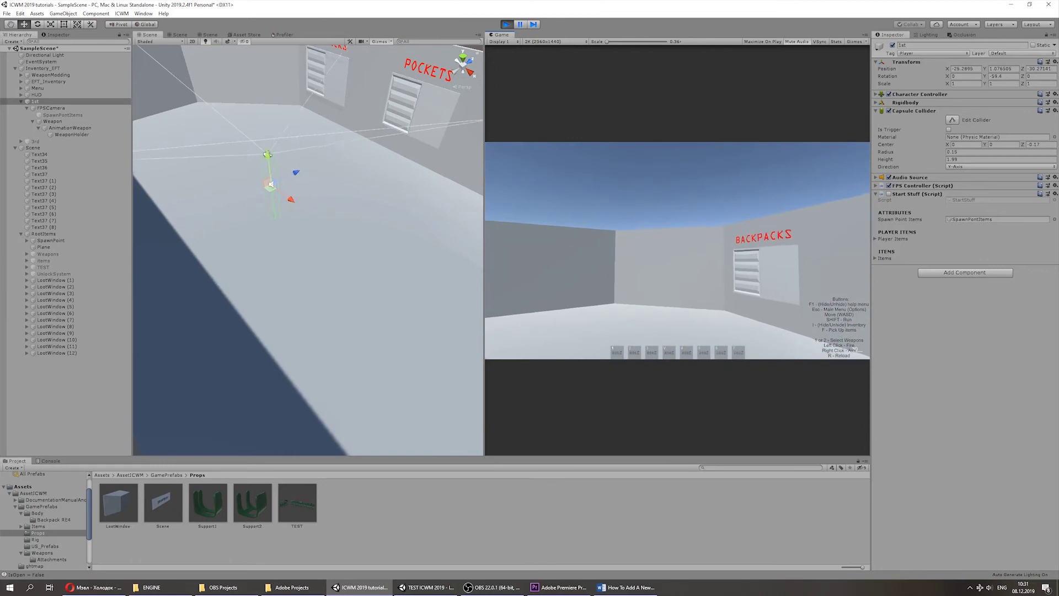
key(i)
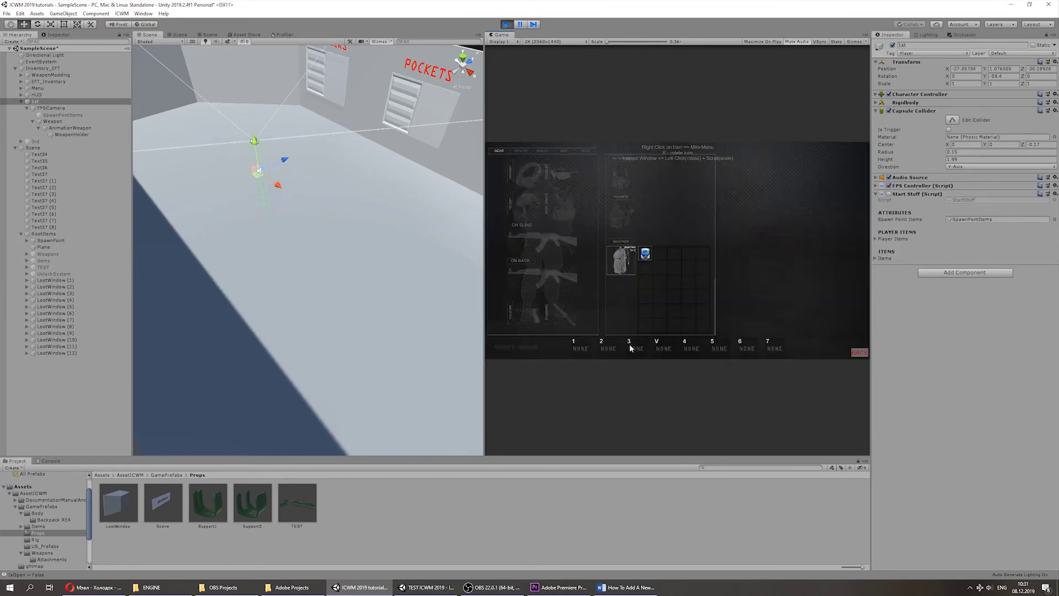
click(860, 353)
Drop the blue item from the backpack onto the floor, then stop Play.
mouse_move(678, 251)
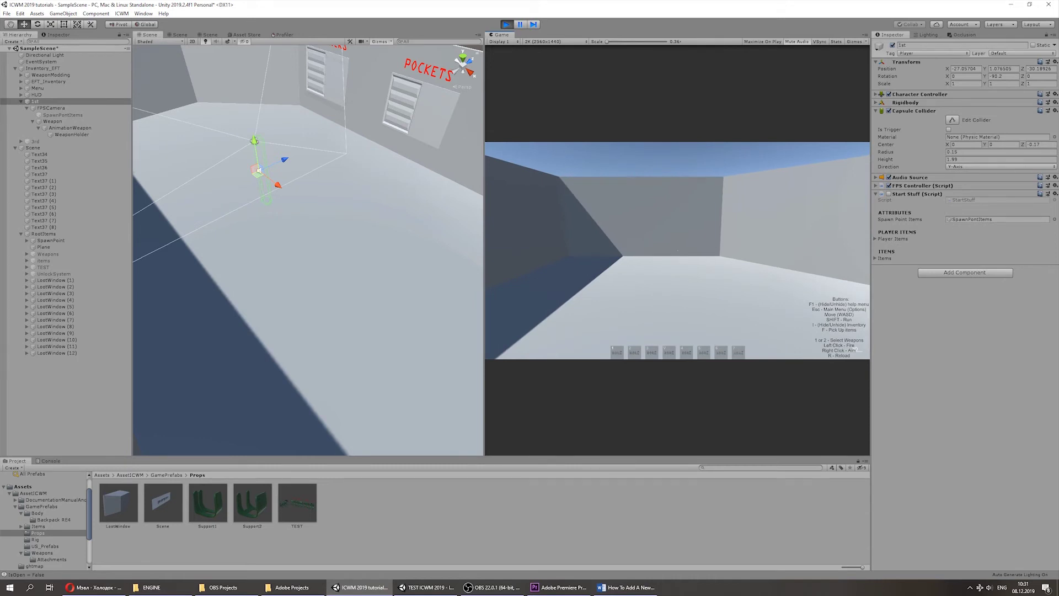
key(i)
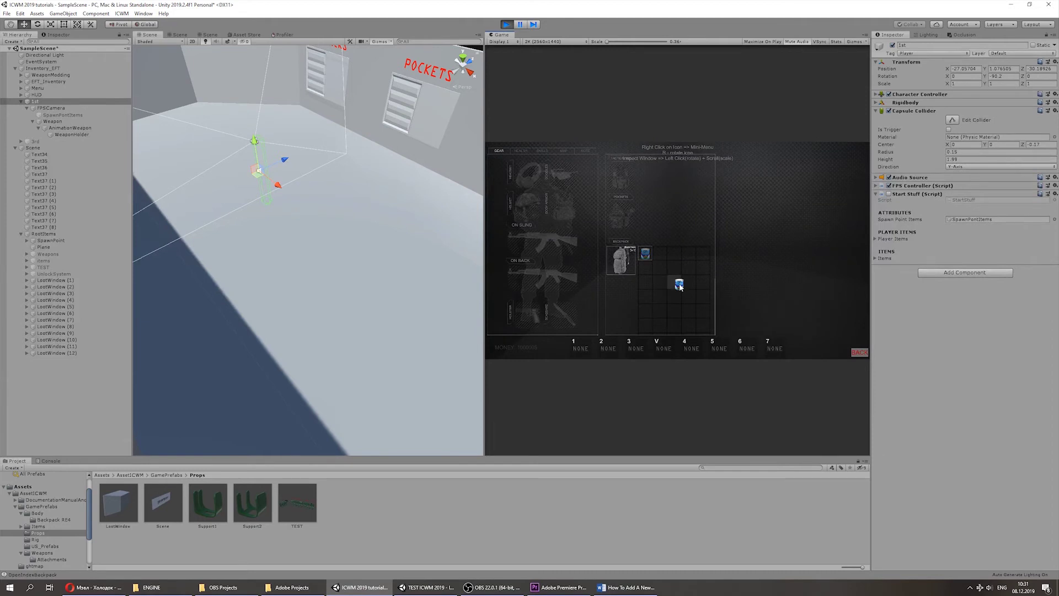
drag(680, 286, 676, 235)
right_click(676, 235)
click(688, 232)
click(855, 352)
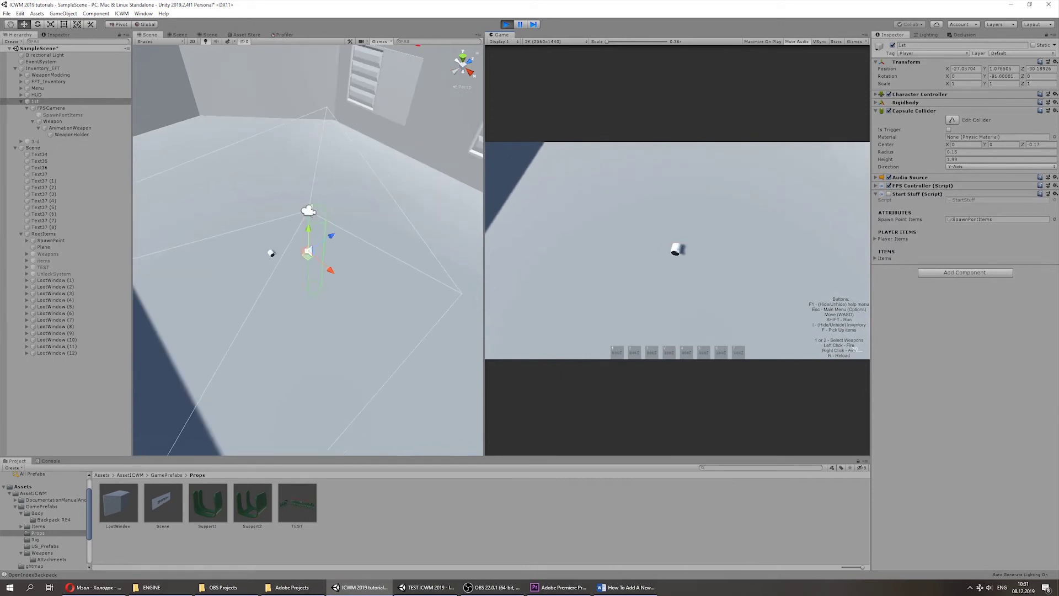
key(w)
key(w)
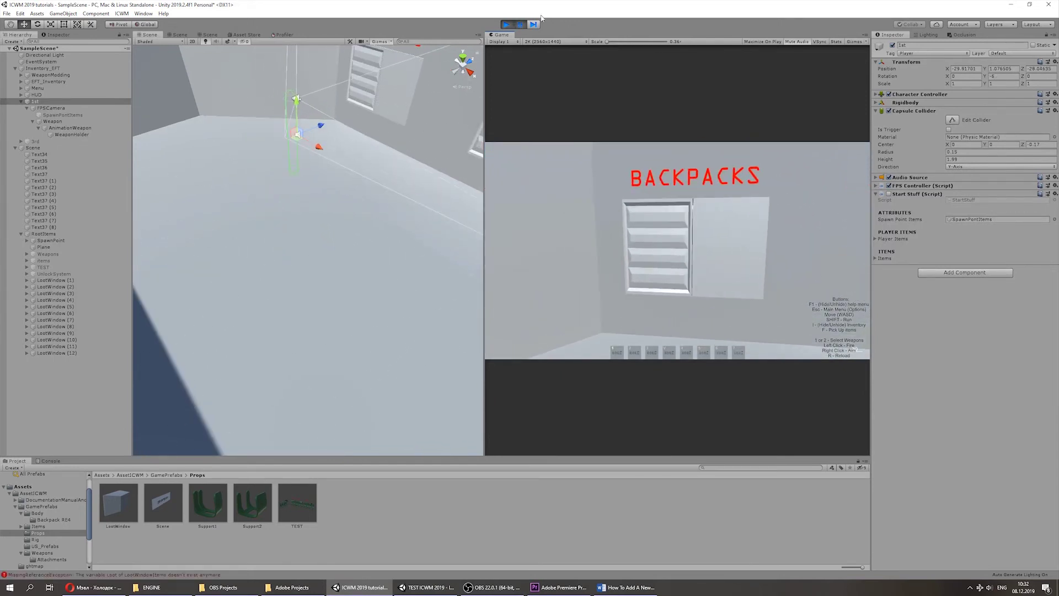
click(507, 25)
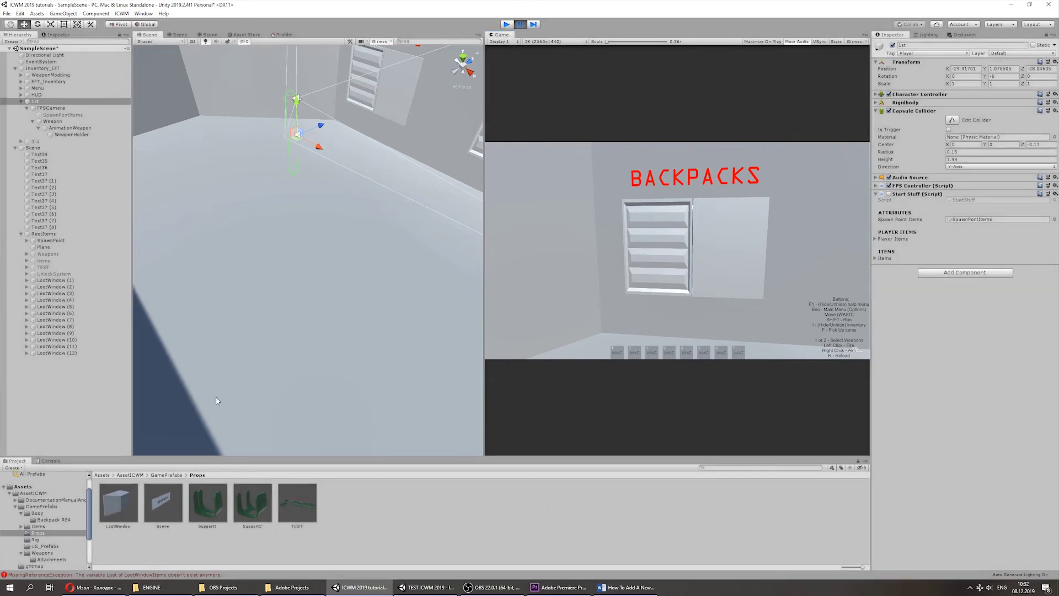
Read the MissingReferenceException in the Console, then select LootWindow (1) to see its Missing loot.
click(41, 462)
scroll(276, 494, down, 5)
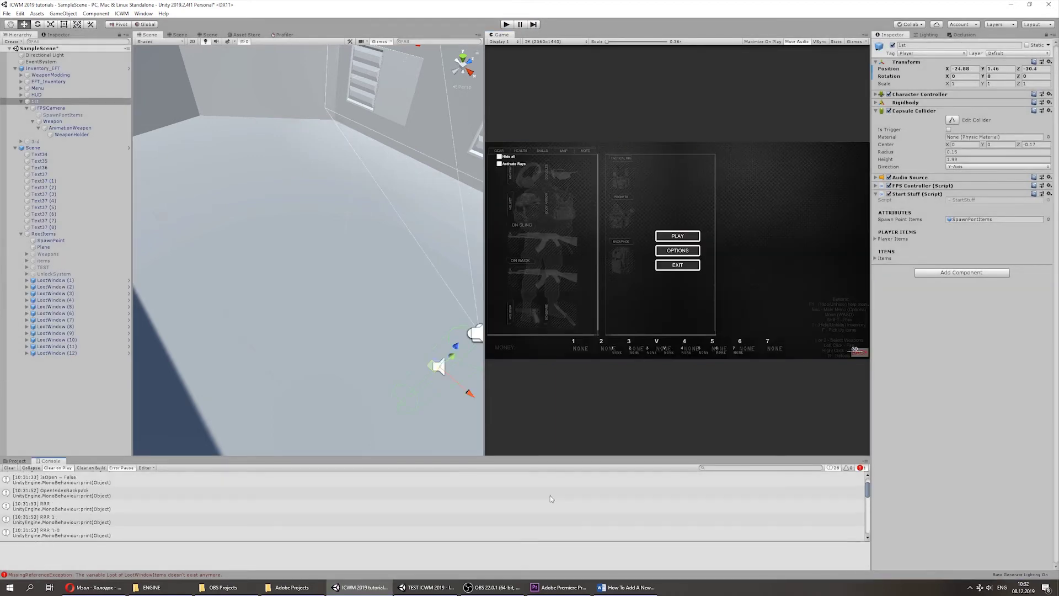
drag(868, 502, 868, 530)
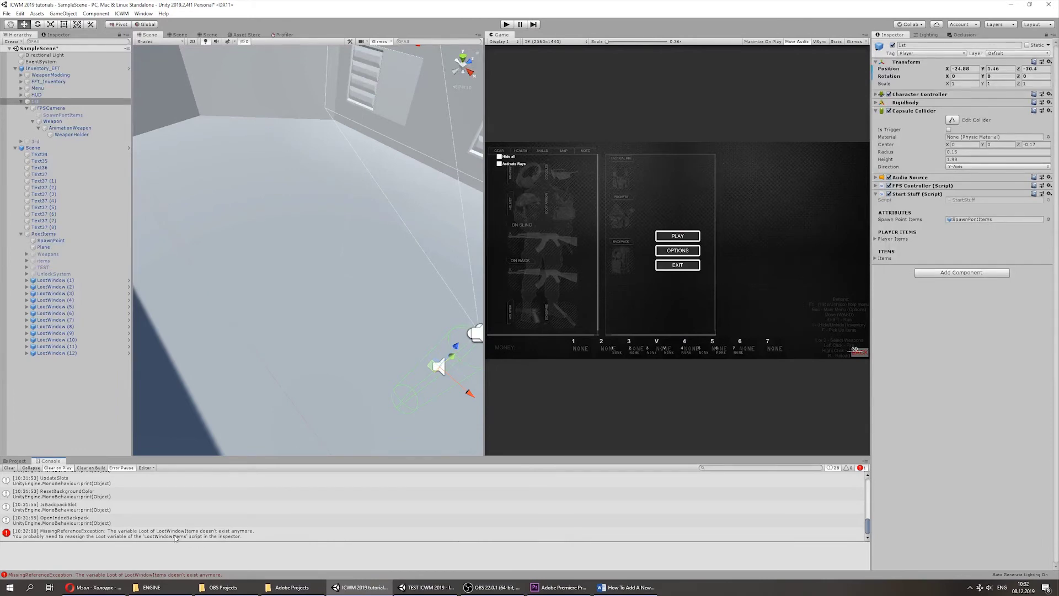
click(16, 461)
click(48, 281)
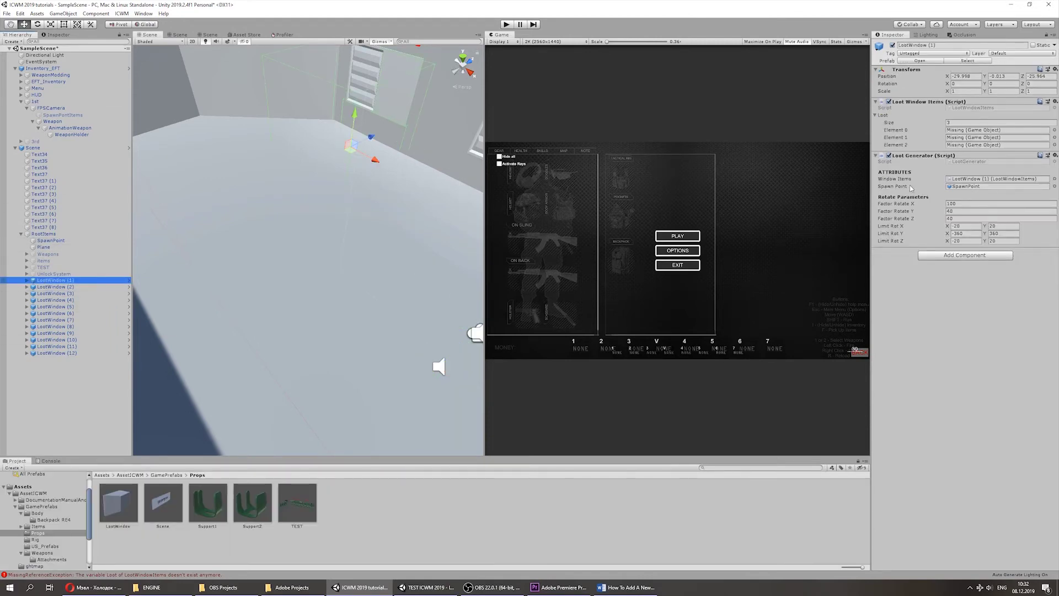
Fill the first loot window with EFT_Backpack_Type1_GP, EFT_Backpack_Type2_GP and a third backpack prefab.
click(880, 156)
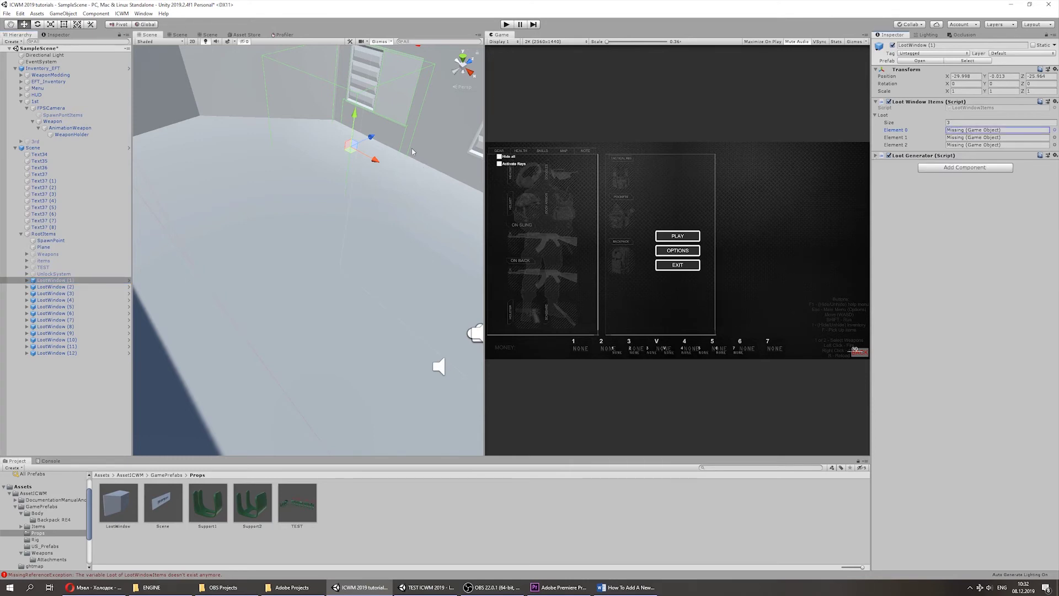
scroll(379, 148, down, 5)
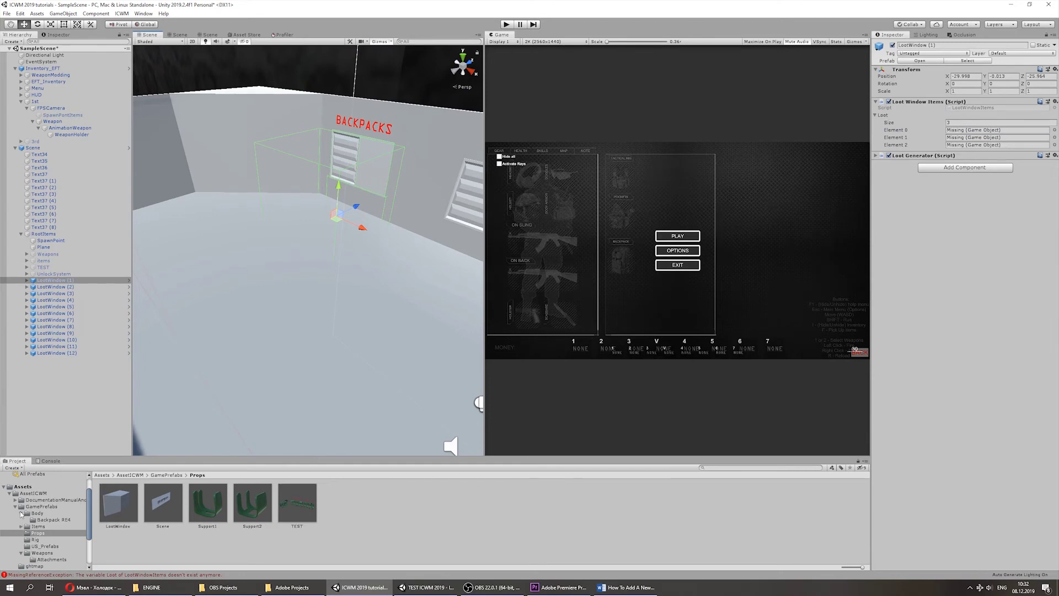
click(42, 507)
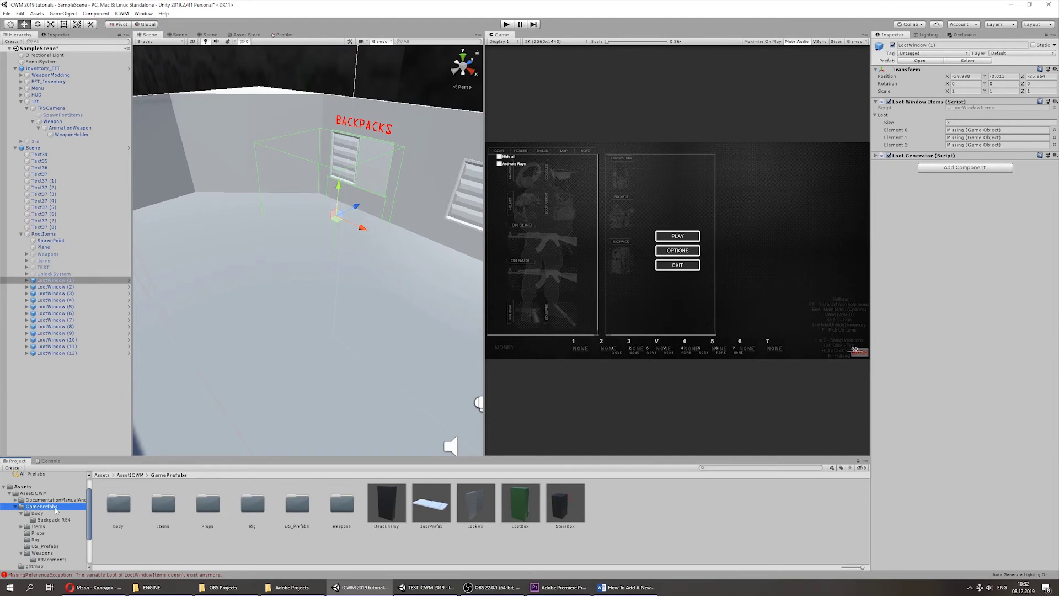
scroll(57, 518, down, 2)
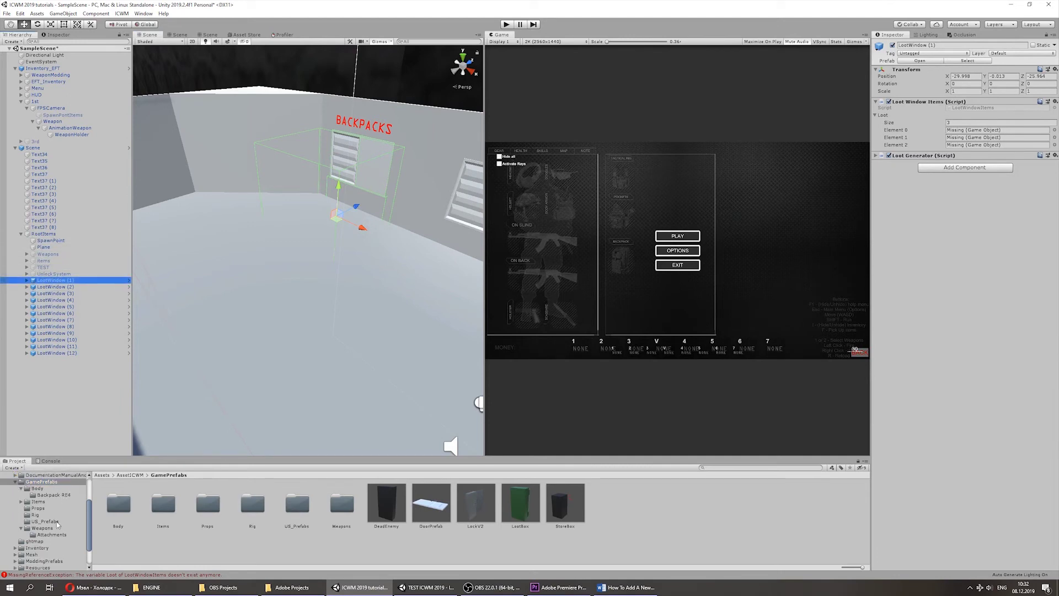
click(37, 489)
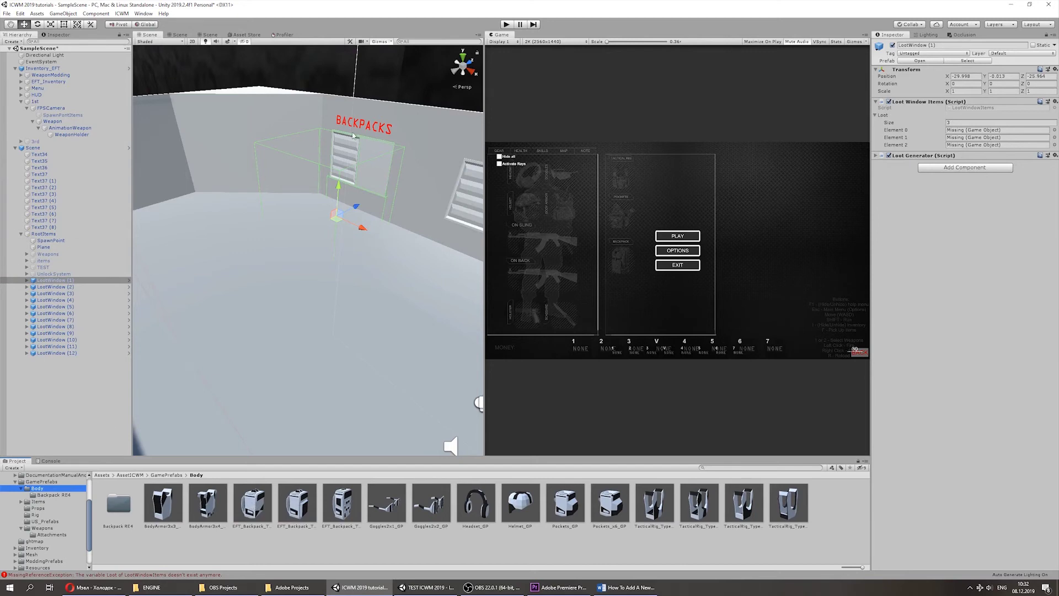
right_drag(389, 133, 401, 214)
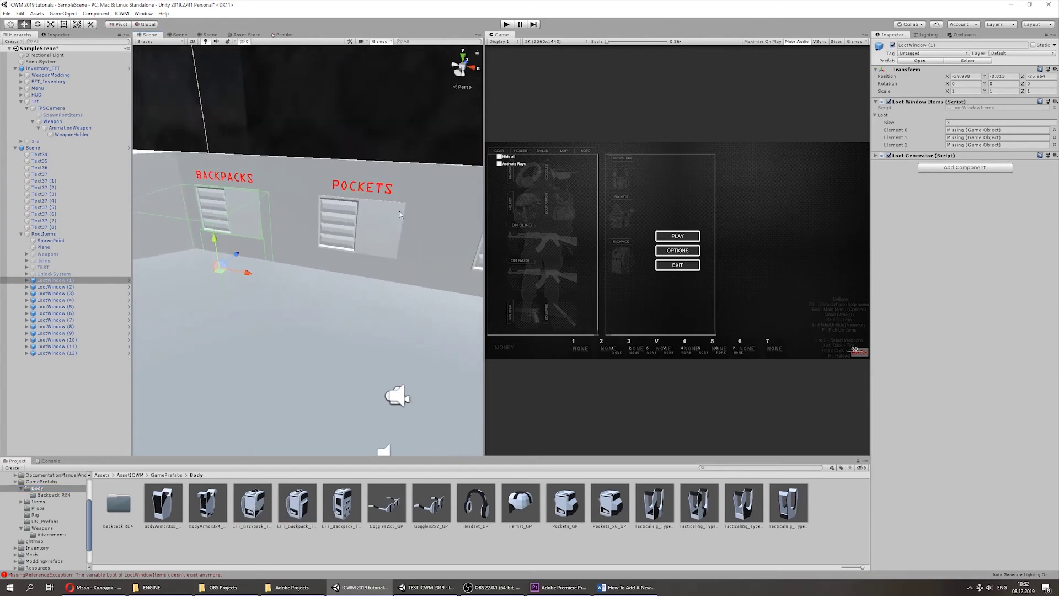
drag(263, 500, 993, 130)
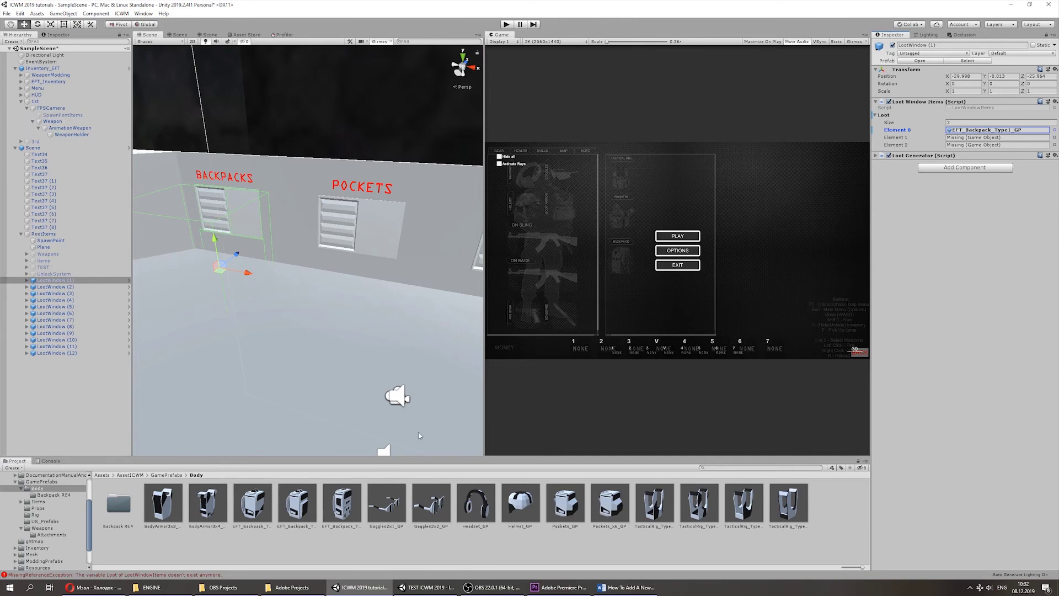
drag(295, 510, 993, 137)
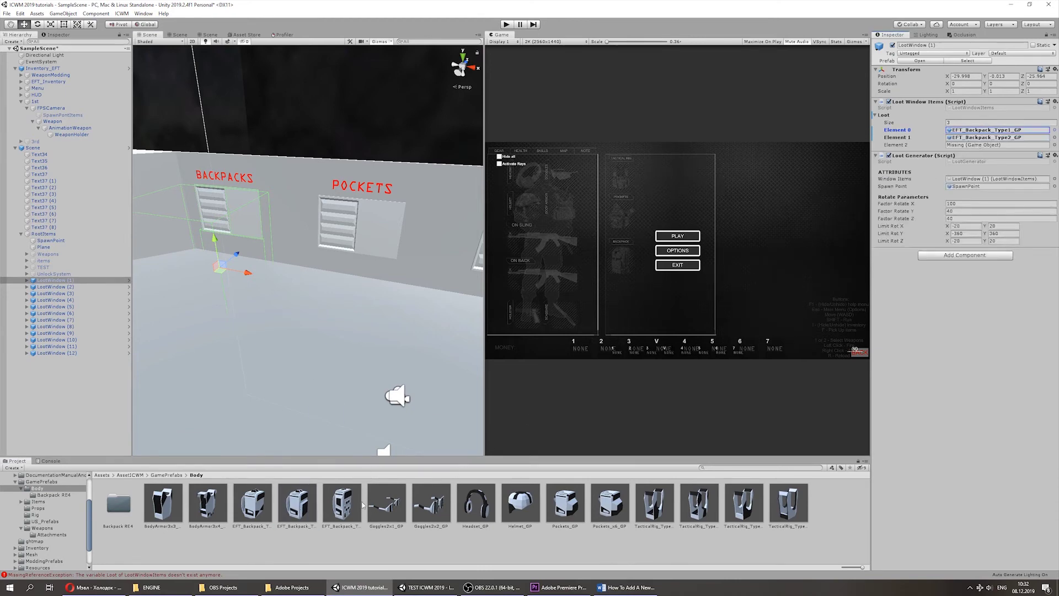
drag(348, 504, 913, 226)
Put TacticalRig_Type1_GP through TacticalRig_Type4_GP into the third loot window's four slots.
click(55, 286)
key(Down)
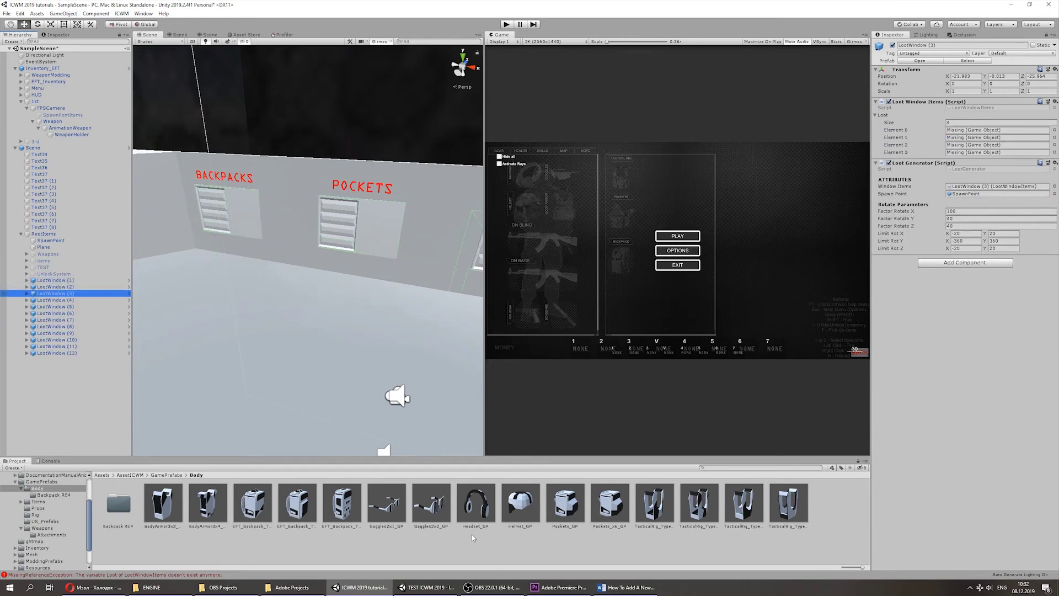
drag(653, 503, 988, 131)
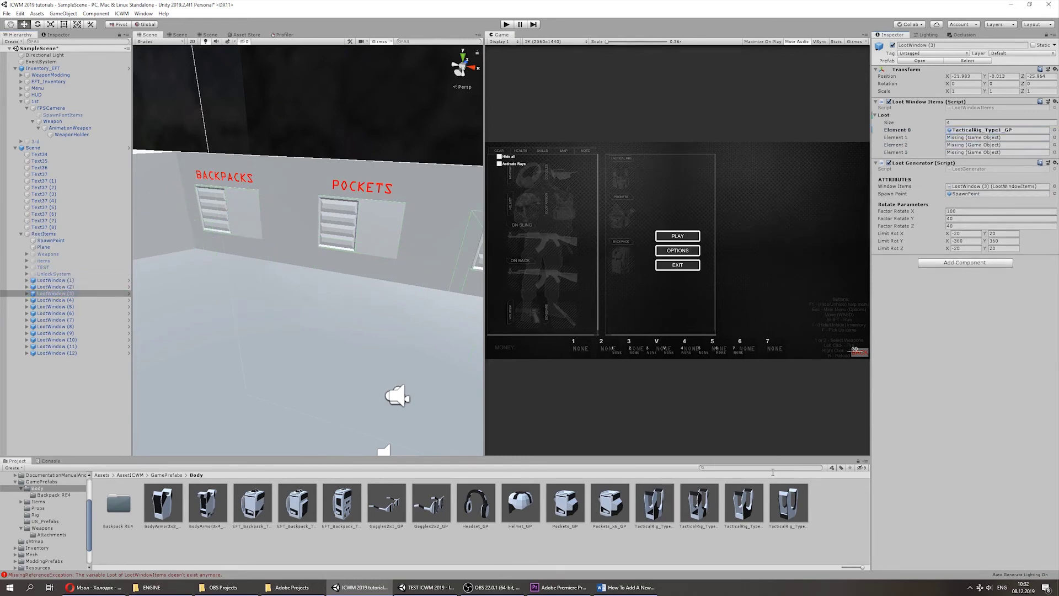
drag(929, 256, 988, 137)
drag(743, 503, 988, 145)
drag(789, 504, 987, 152)
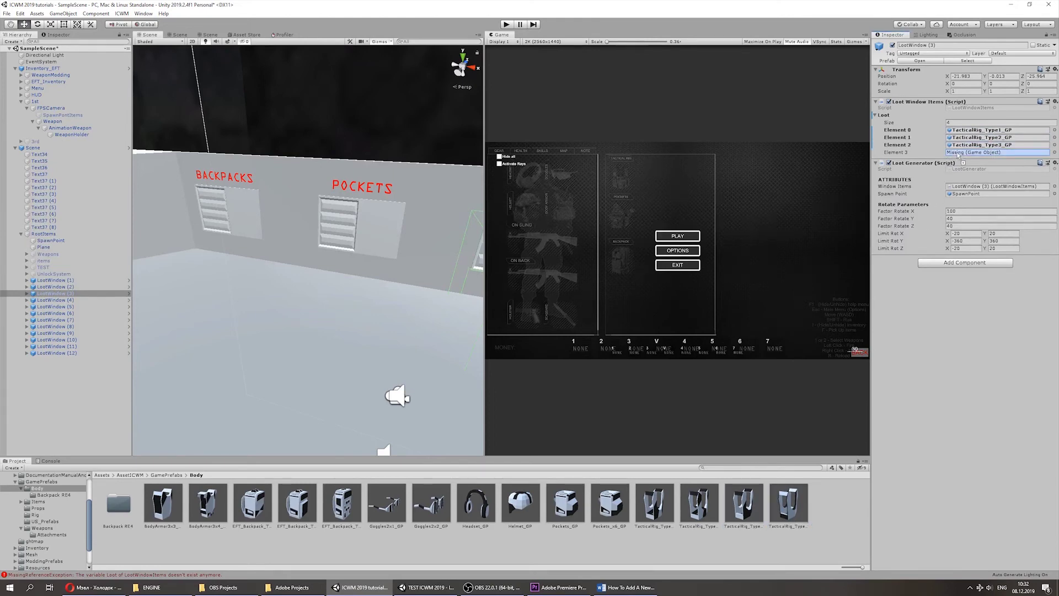
Put G17M_BaseRearSight_GP in Element 8 and G17M_Lazer_GP in Element 10 of the last window, then Play.
click(51, 300)
key(Down)
key(Down)
key(Down)
key(Down)
key(Down)
key(Down)
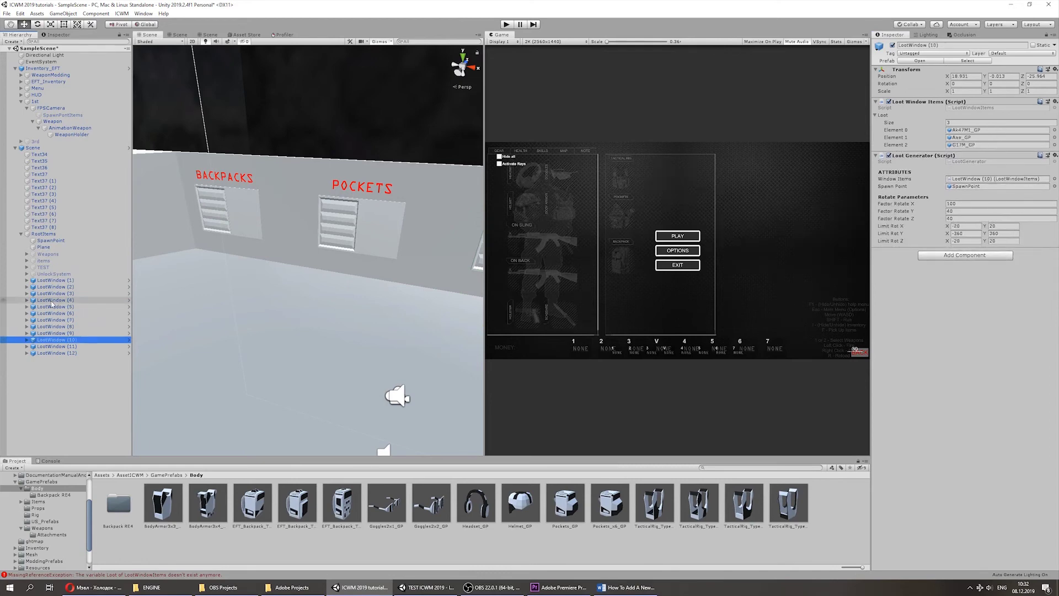
key(Down)
key(Down)
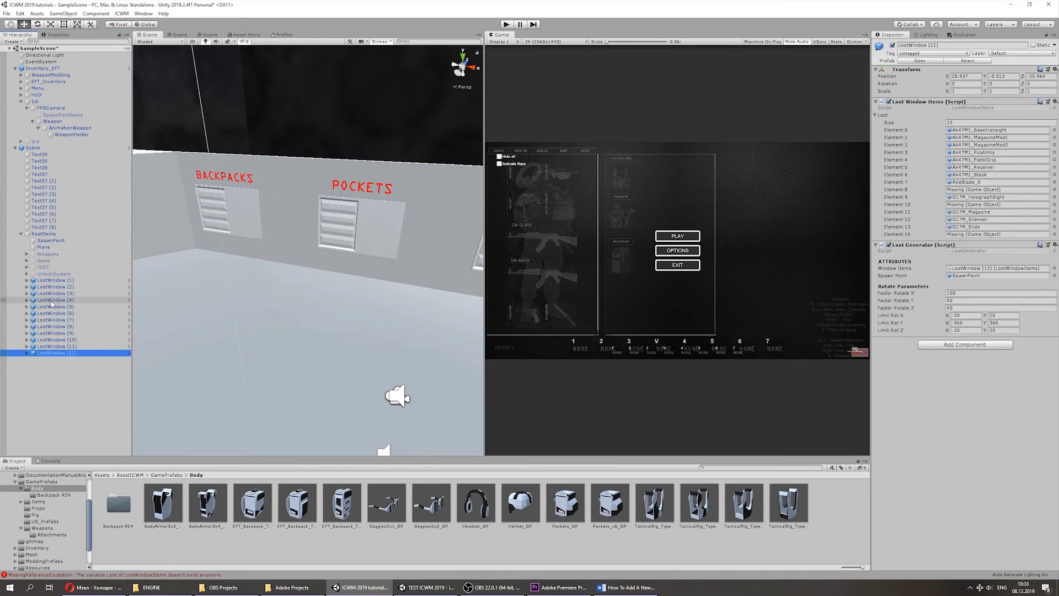
click(978, 184)
drag(476, 502, 976, 189)
click(976, 197)
drag(960, 207, 963, 238)
click(975, 227)
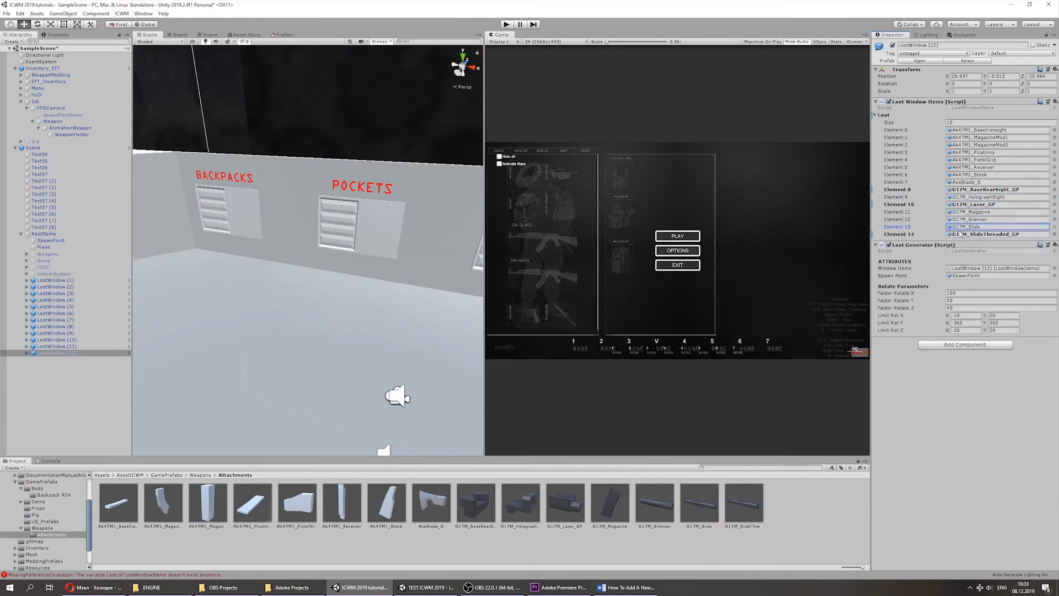
click(783, 48)
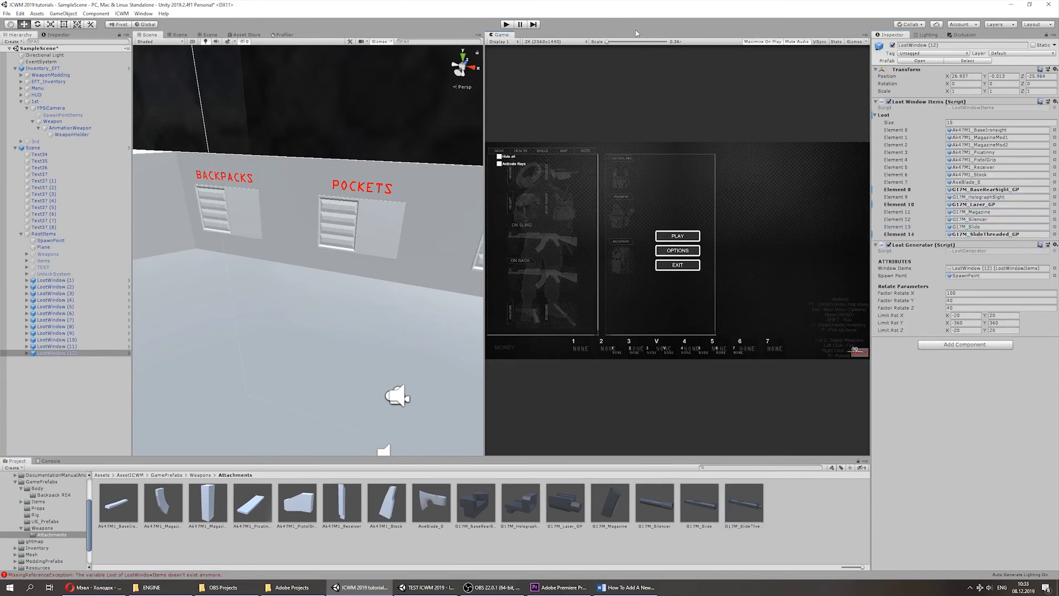
click(505, 24)
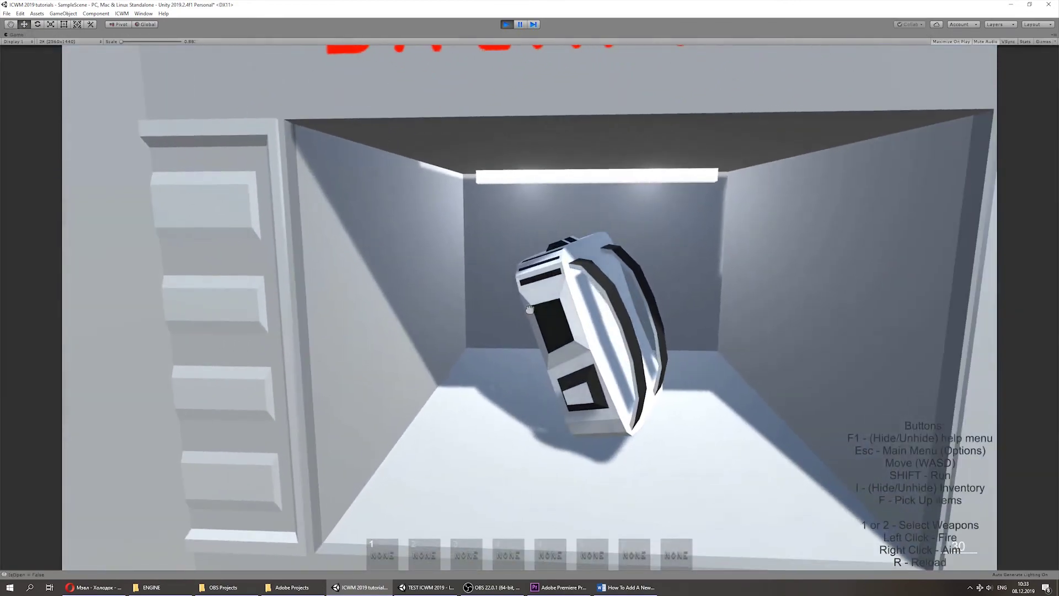
Walk to the POCKETS loot window and take the Medic item out of the backpack.
key(i)
key(i)
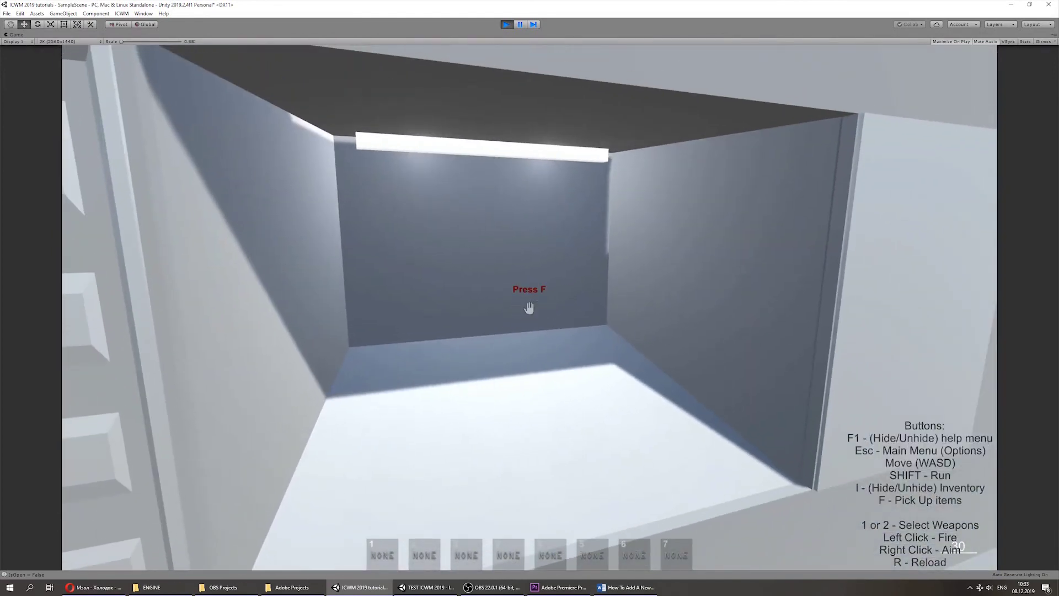
key(i)
right_click(529, 474)
click(558, 452)
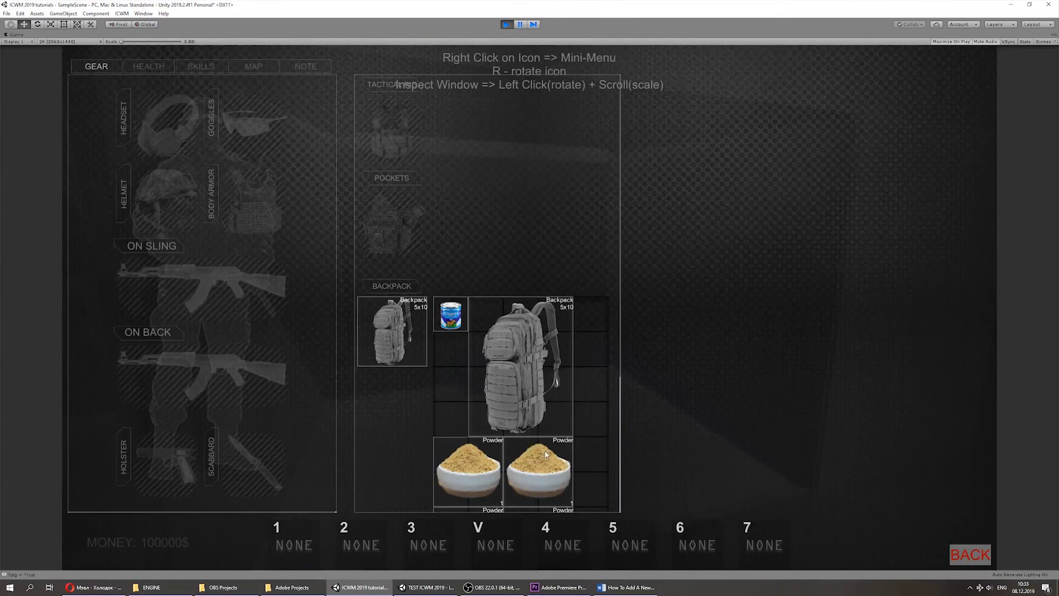
scroll(552, 458, down, 3)
click(966, 549)
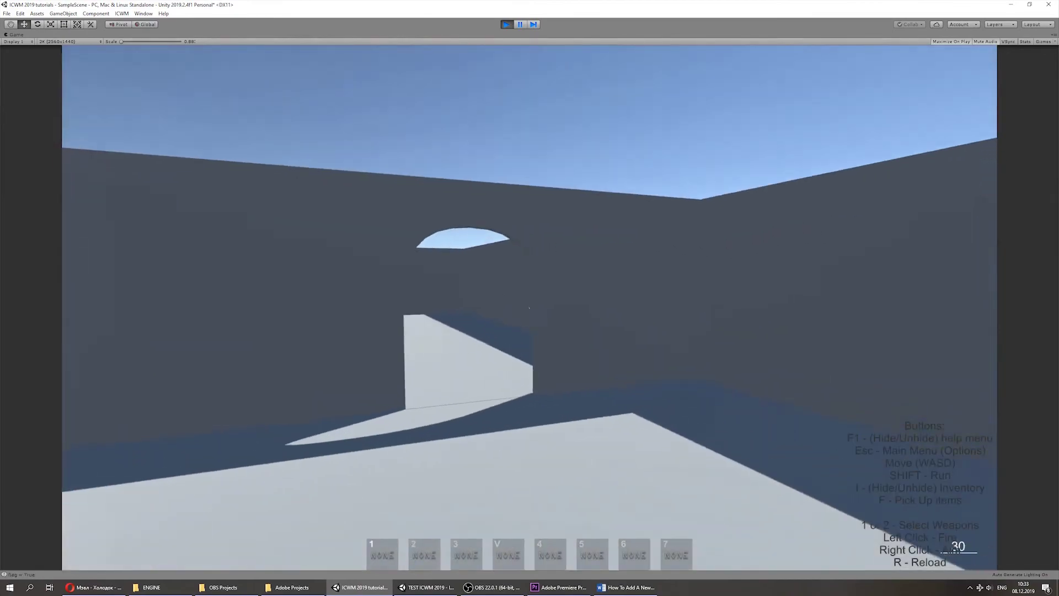
Go into the WEAPONS room and pick up and equip the rifle and the pistol.
key(w)
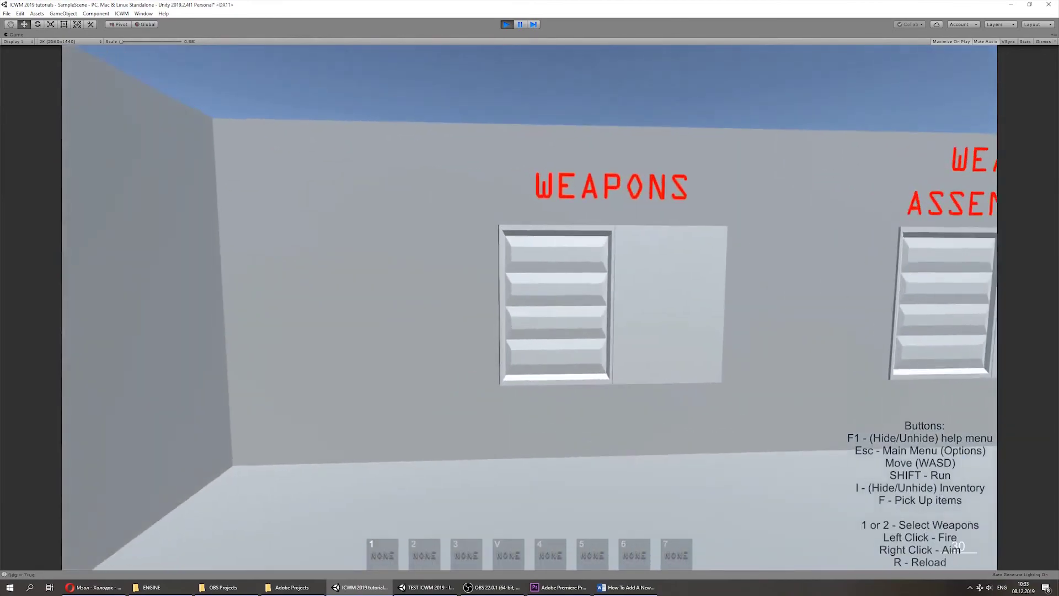
key(f)
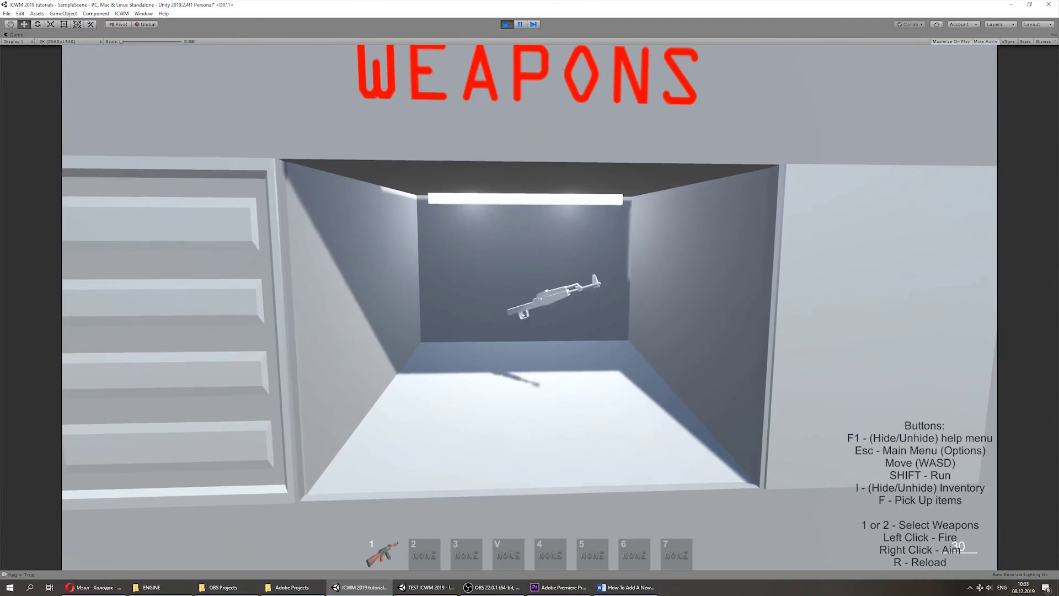
key(1)
key(w)
key(f)
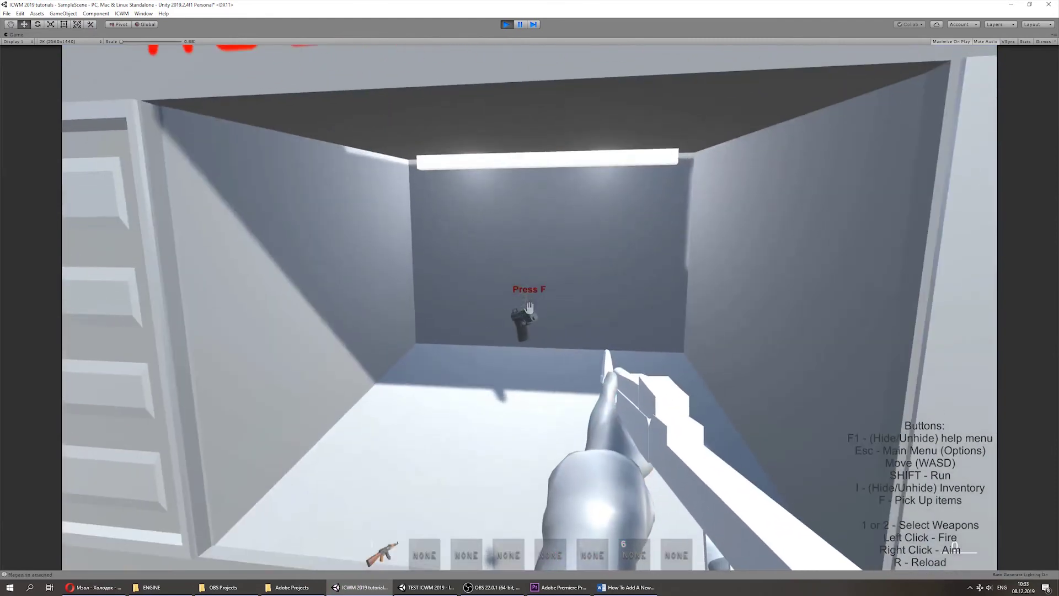
Inspect the G17M from the inventory, set its top attachment slot to none, and save.
key(i)
right_click(187, 475)
click(209, 433)
drag(332, 357, 599, 326)
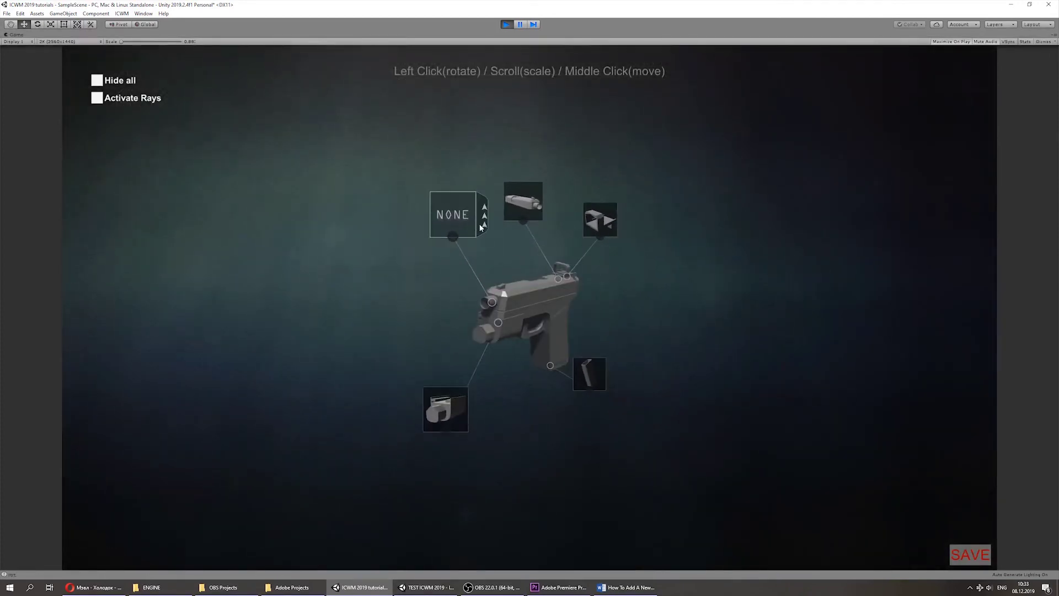
click(481, 227)
click(549, 210)
click(523, 240)
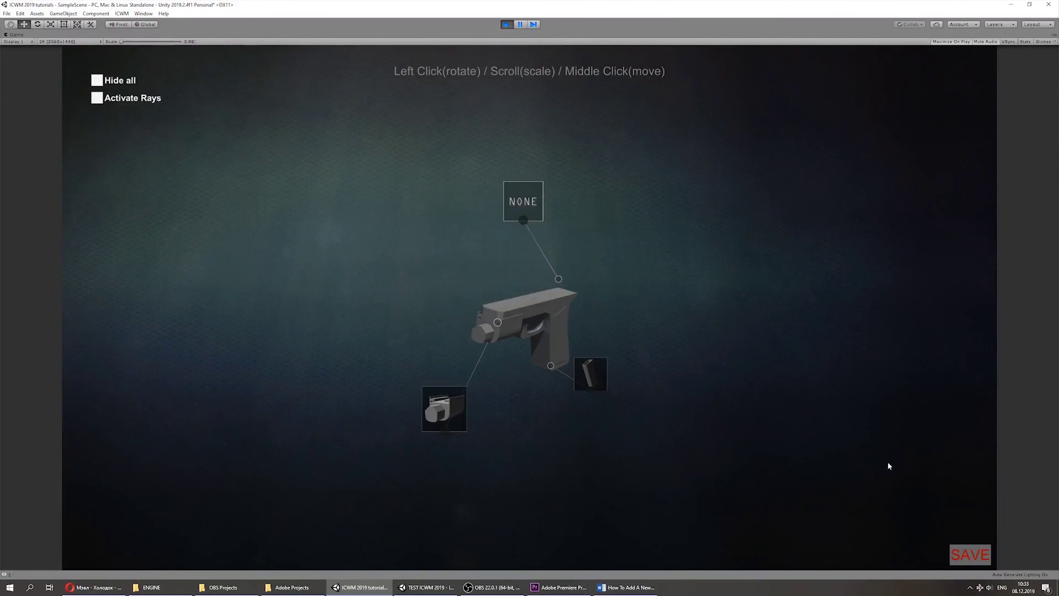
click(960, 558)
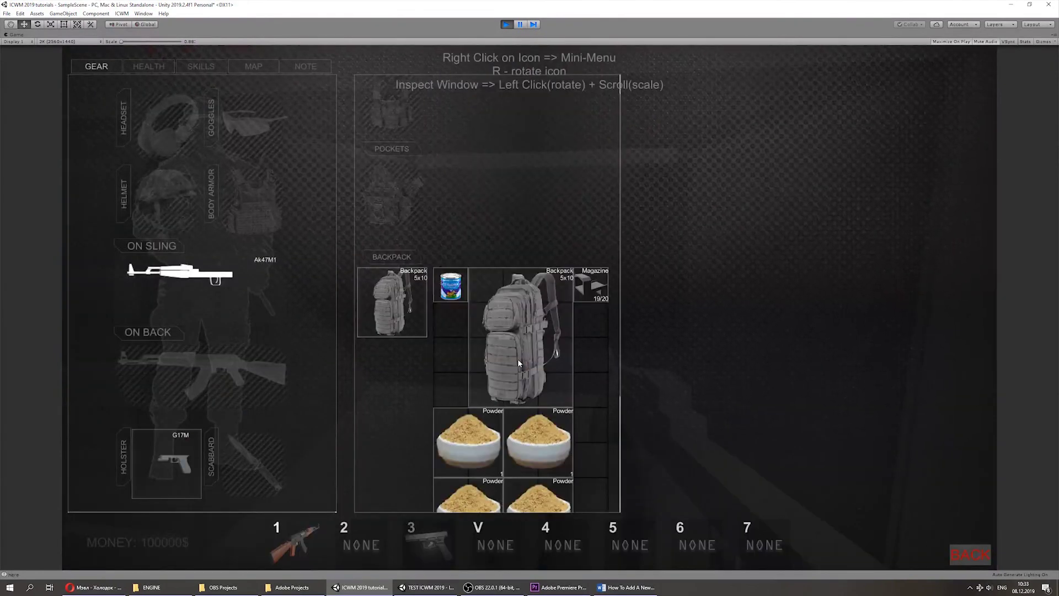
Close the inventory, bring up the main menu with Esc, and stop play-testing.
click(971, 562)
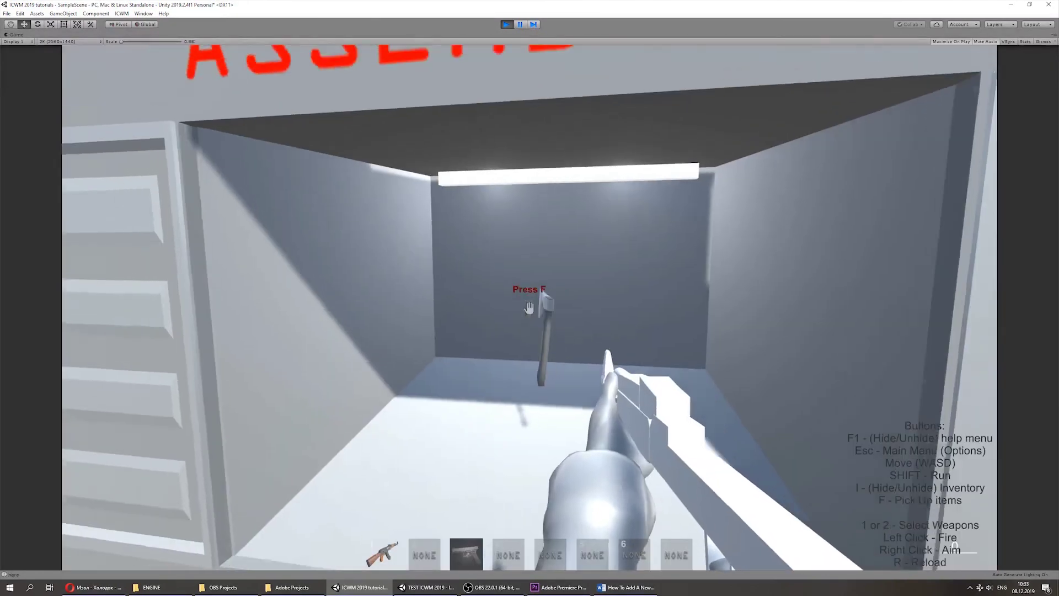
key(Escape)
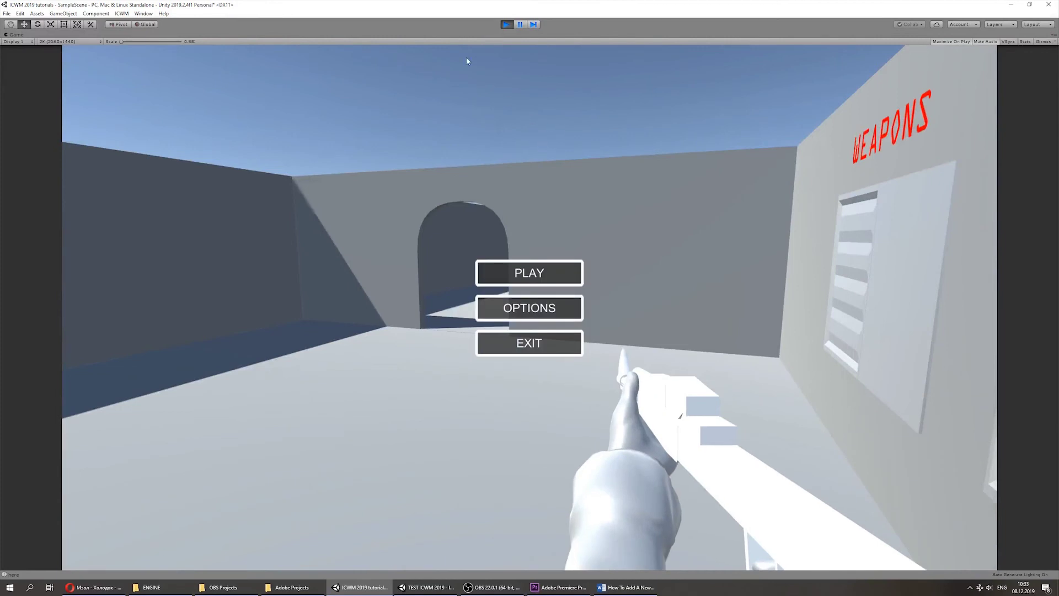
click(507, 25)
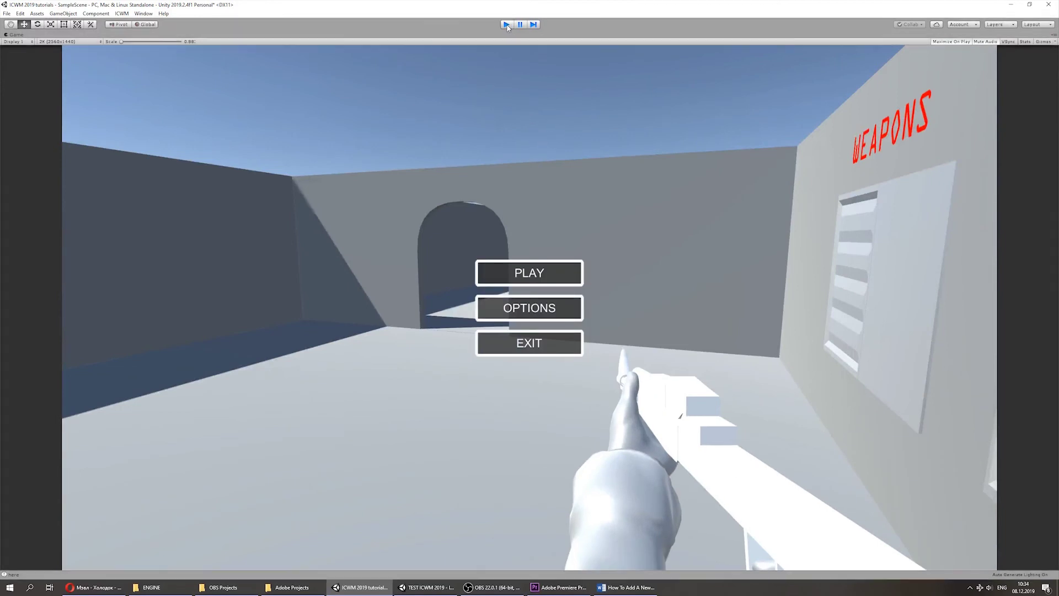